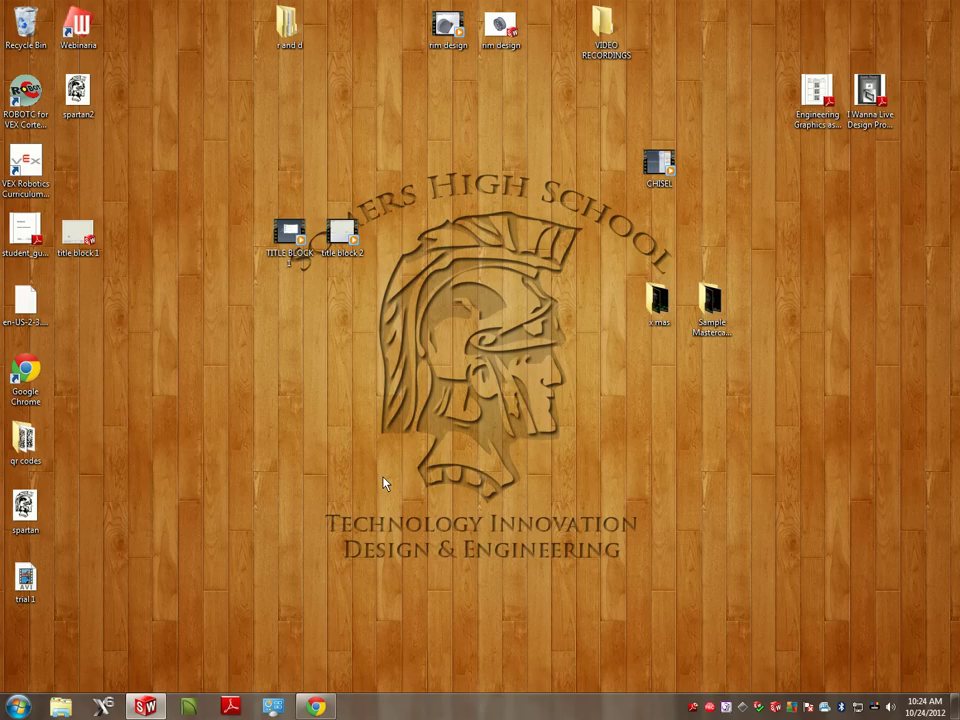
Step: Bring SolidWorks to the front and start a new document from File > New
left_click(145, 707)
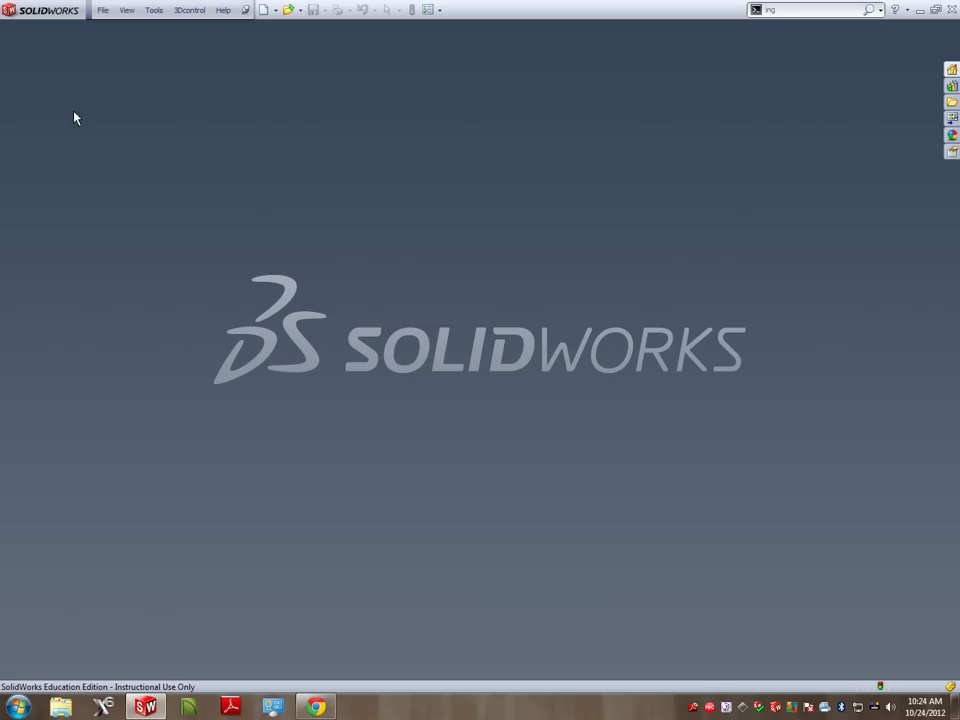
left_click(101, 12)
left_click(125, 29)
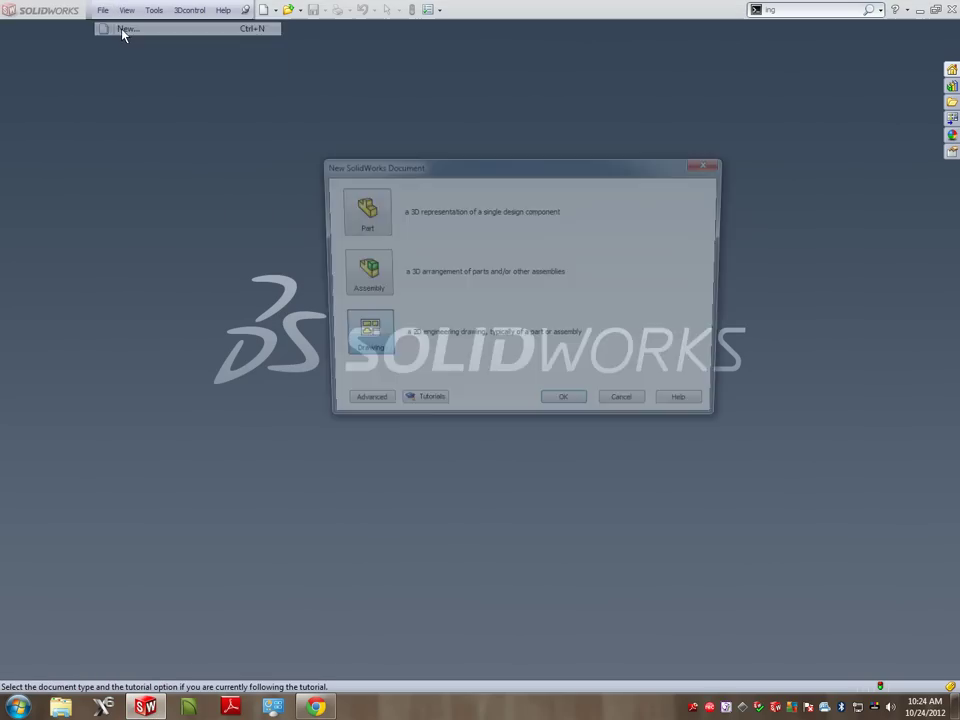
left_click(376, 215)
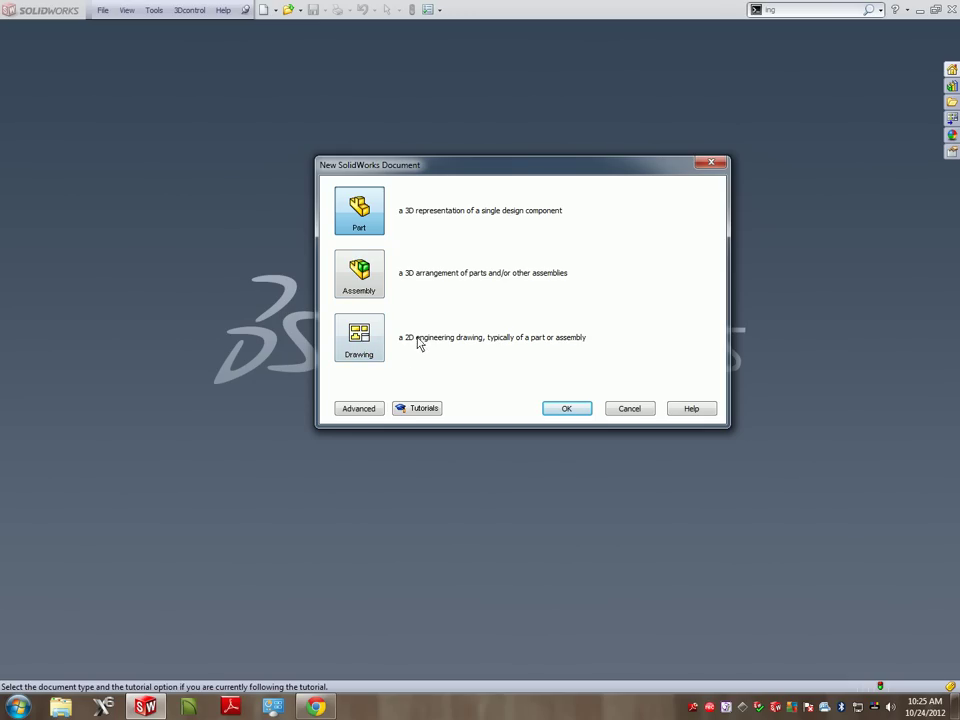
Step: Choose Drawing as the document type and create the new drawing Draw2
left_click(360, 337)
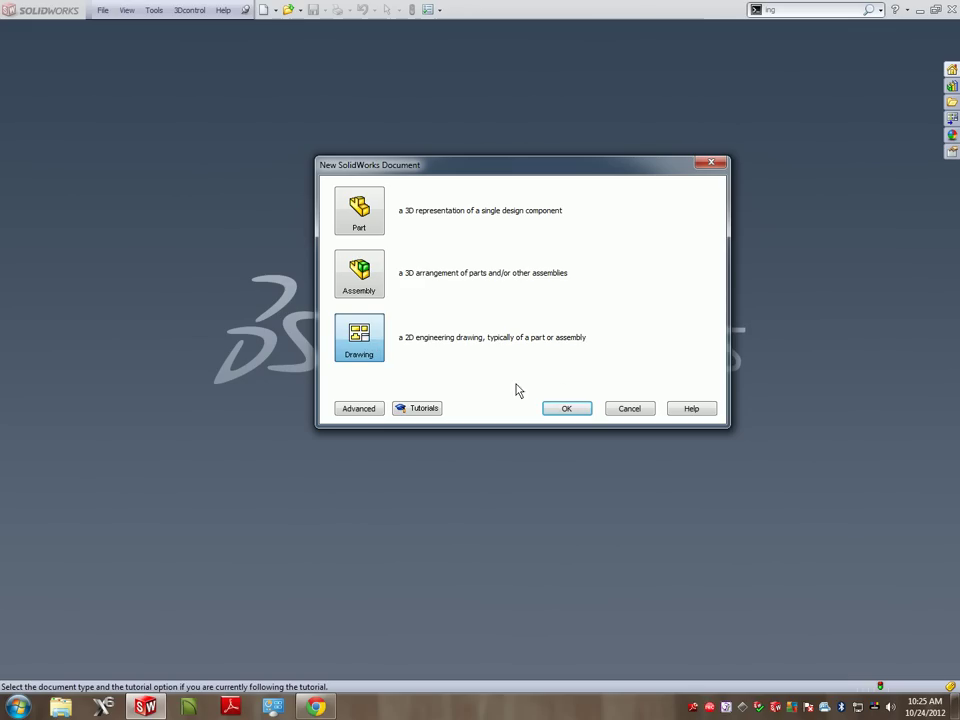
left_click(578, 412)
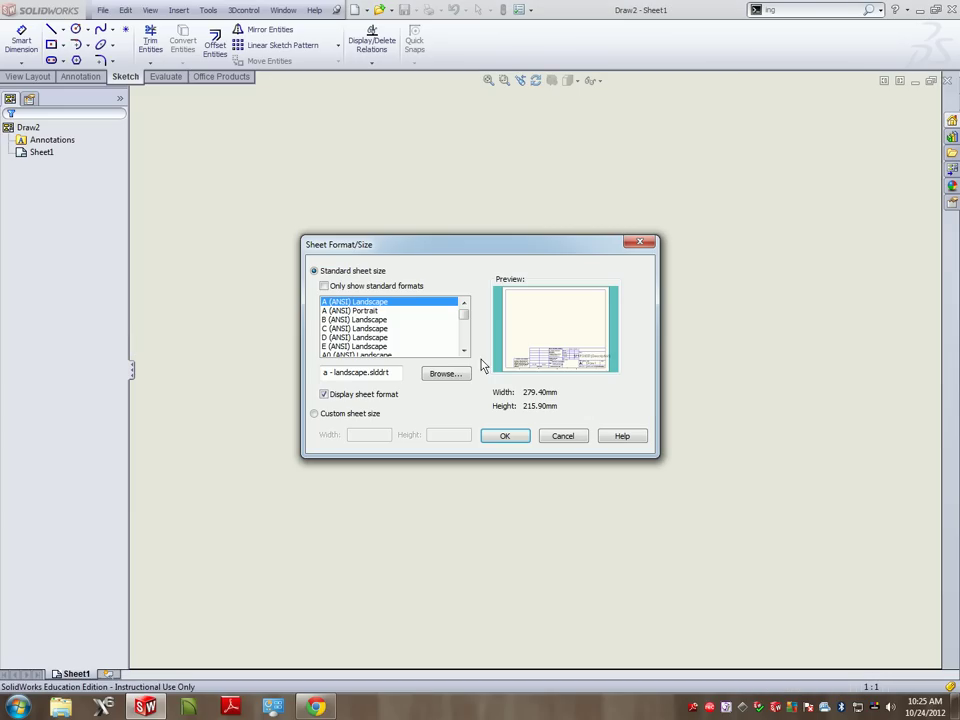
Step: Uncheck Only show standard formats and select A (ANSI) Landscape
left_click(324, 286)
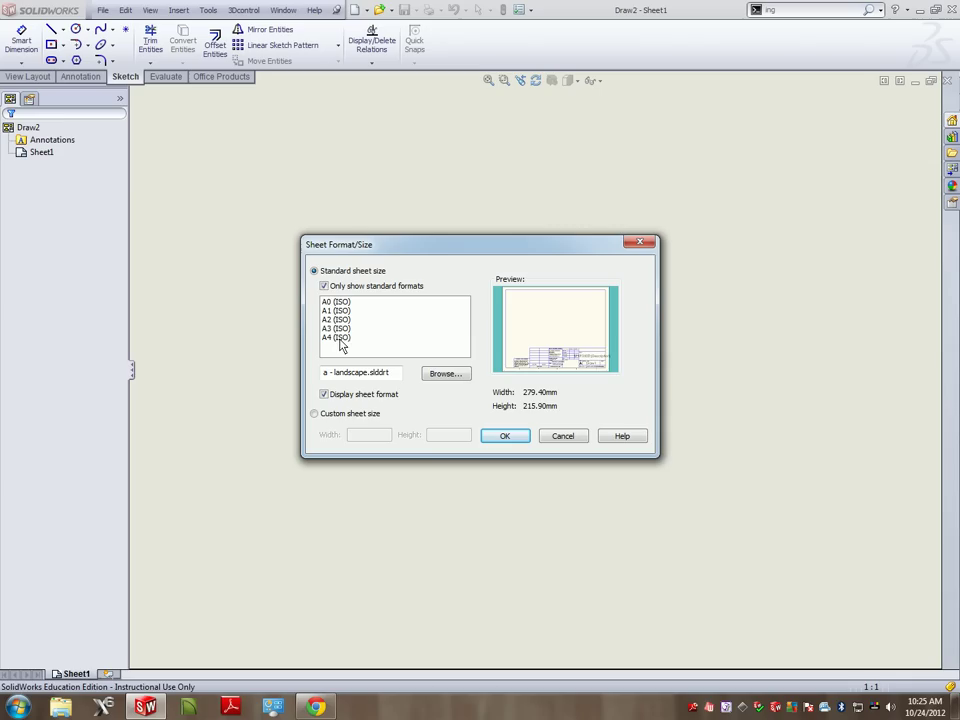
left_click(325, 287)
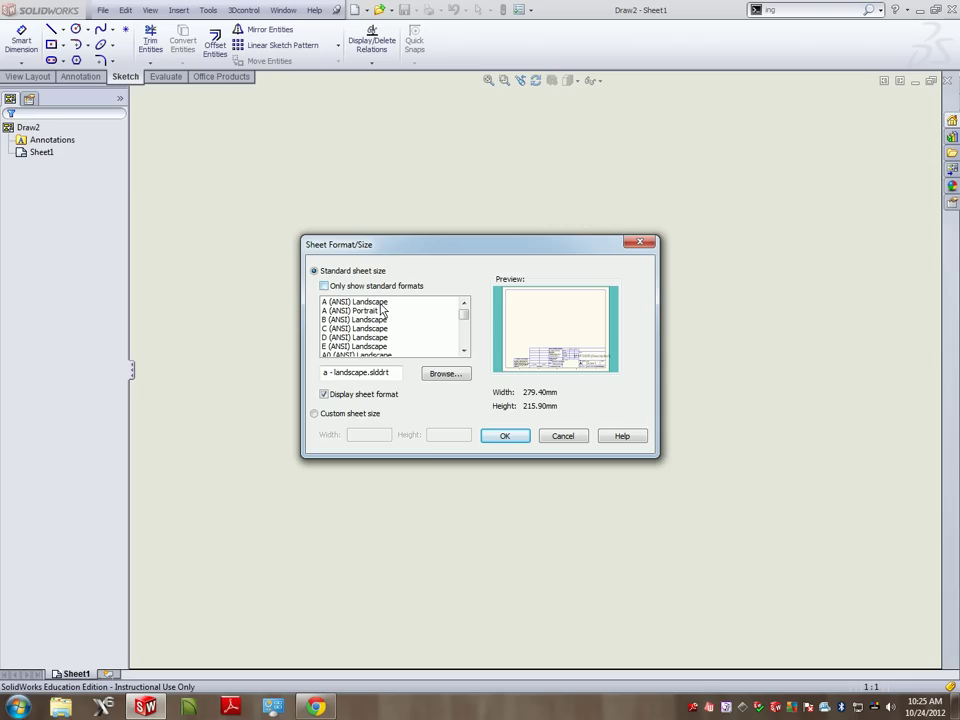
mouse_move(464, 314)
left_mouse_down()
mouse_move(465, 336)
mouse_move(465, 309)
left_mouse_up()
left_click(382, 304)
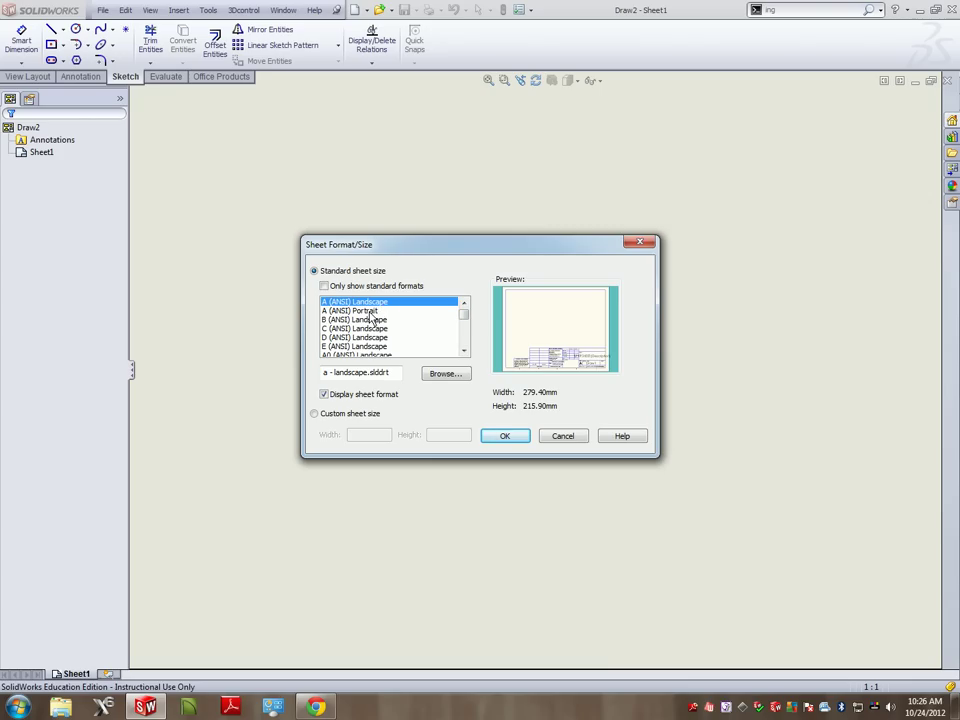
Step: Compare the portrait and other ANSI size previews, settling on A (ANSI) Landscape, 11 x 8.5 in
key("Down")
key("Down")
key("Down")
key("Down")
key("Down")
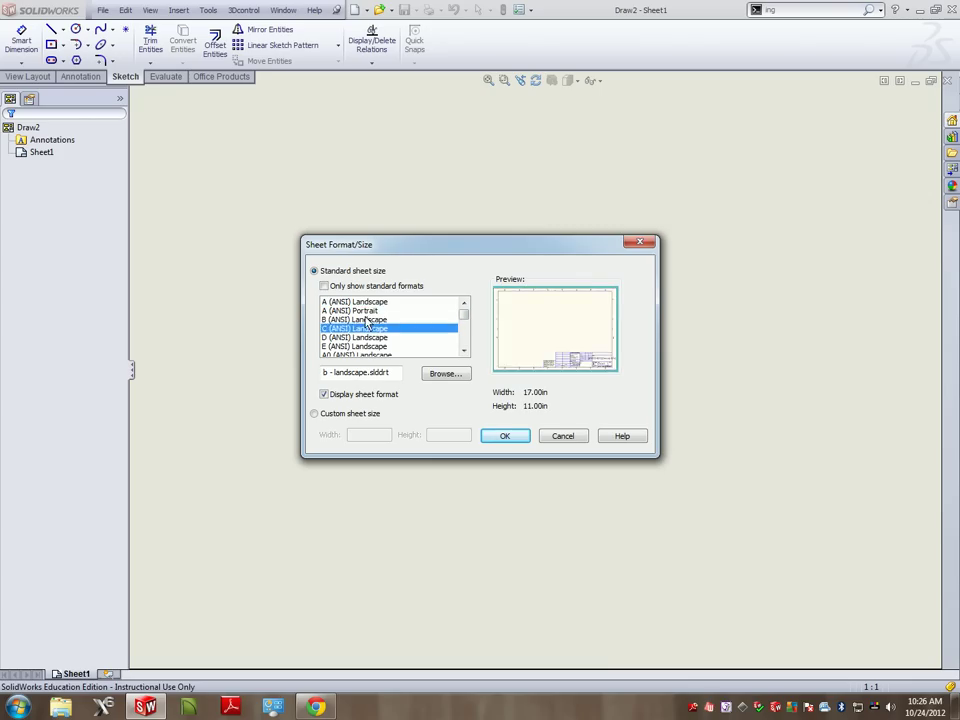
key("Up")
key("Up")
key("Up")
key("Up")
key("Up")
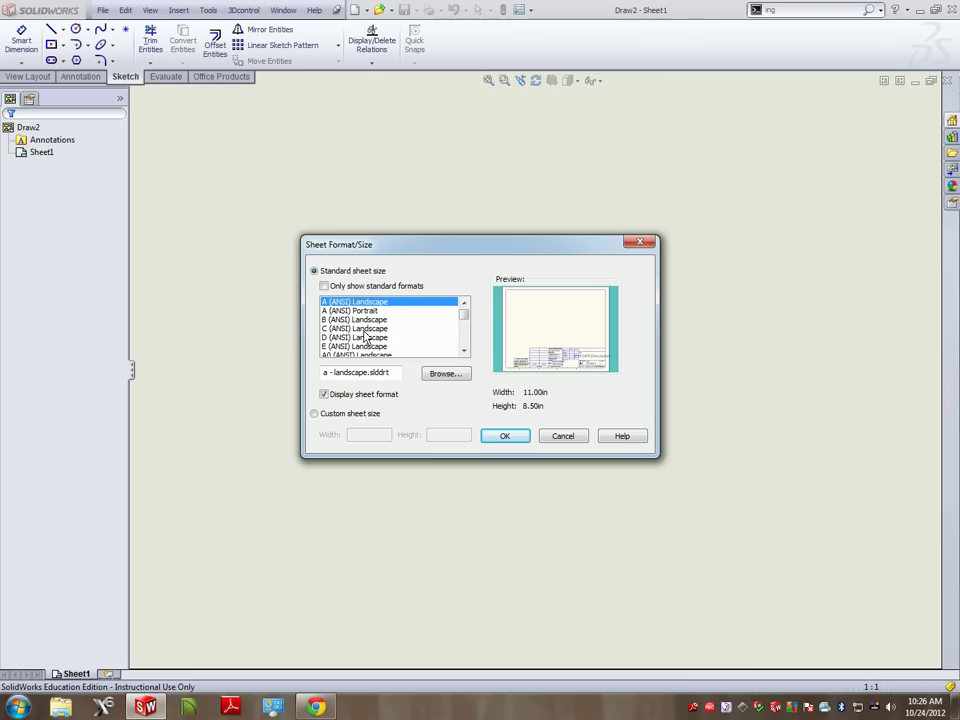
key("Down")
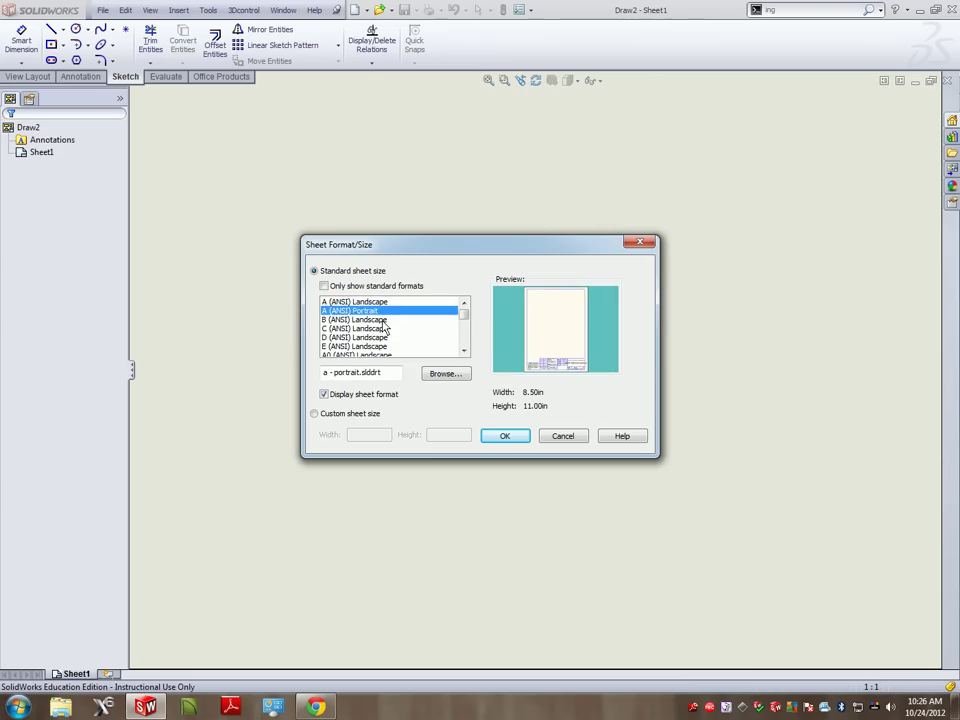
key("Up")
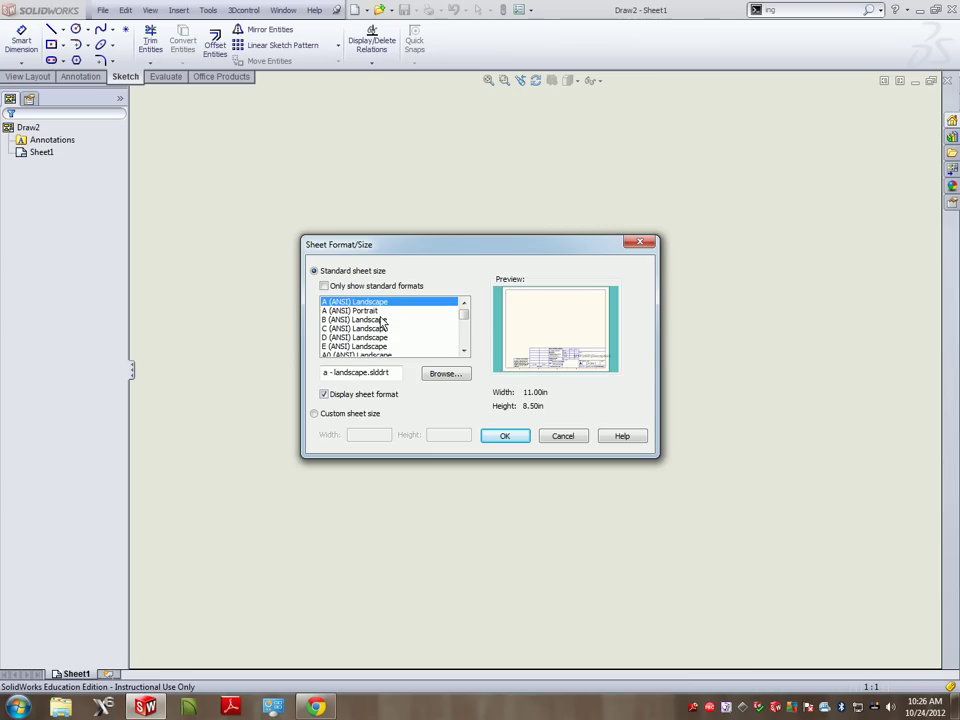
key("Down")
key("Up")
key("Down")
key("Up")
key("Down")
key("Up")
key("Down")
key("Down")
key("Down")
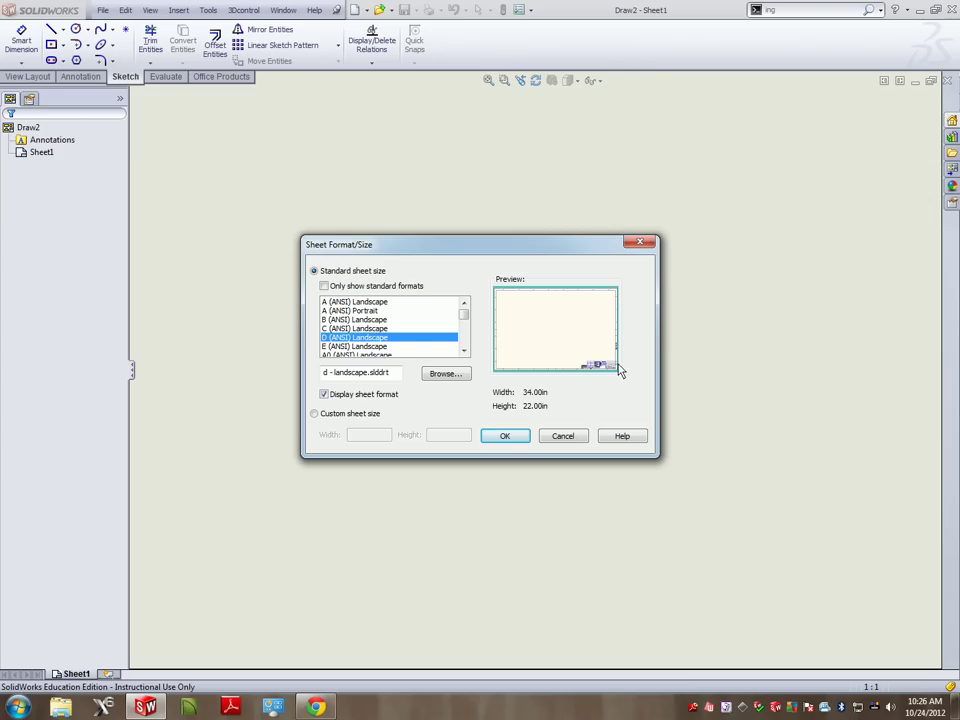
left_click(396, 328)
left_click(390, 319)
left_click(382, 311)
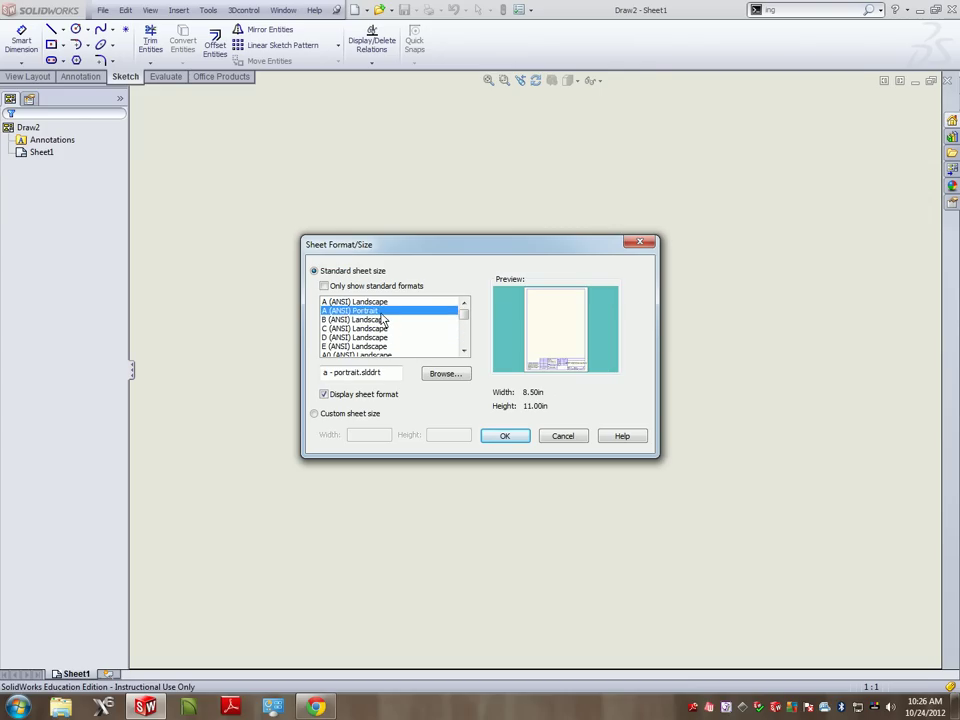
key("Up")
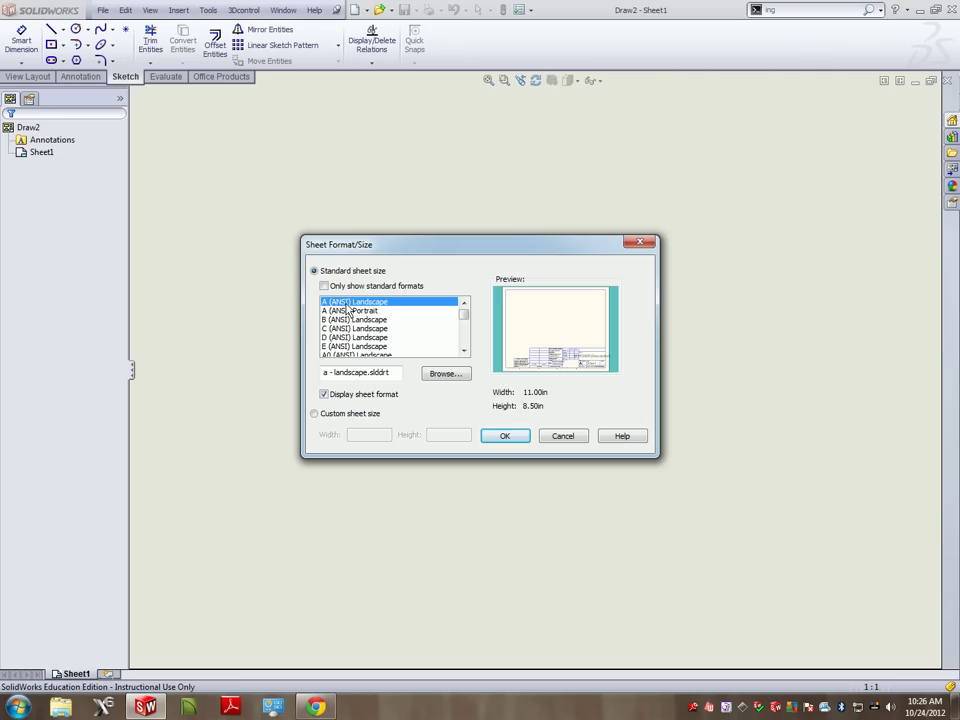
Step: Confirm the A (ANSI) Landscape sheet and dismiss the Model View panel
left_click(503, 438)
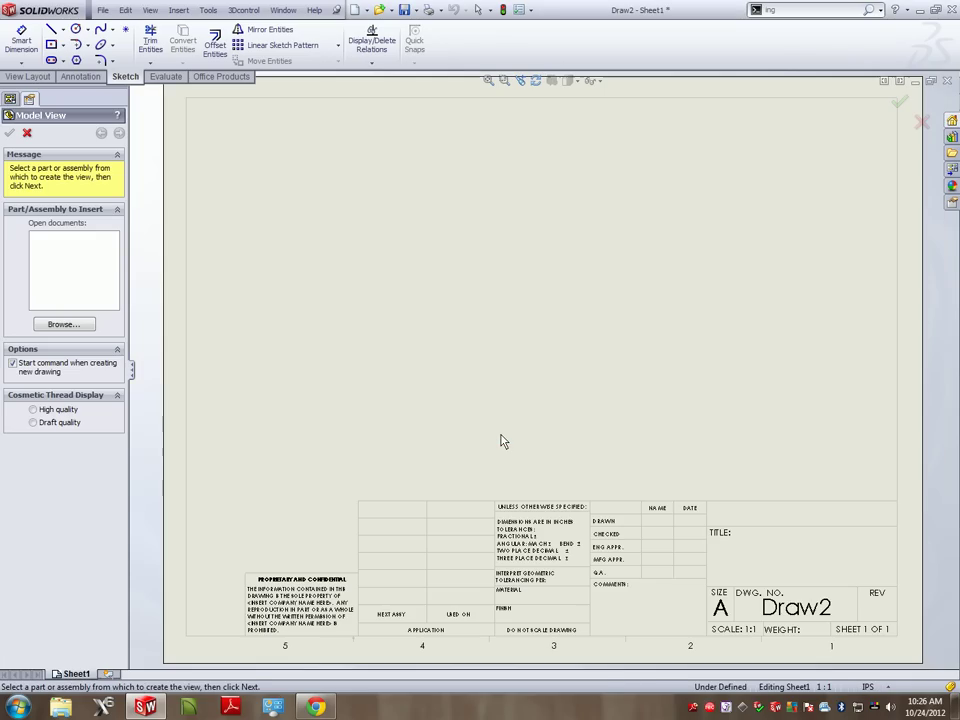
scroll(567, 584, "down", 1)
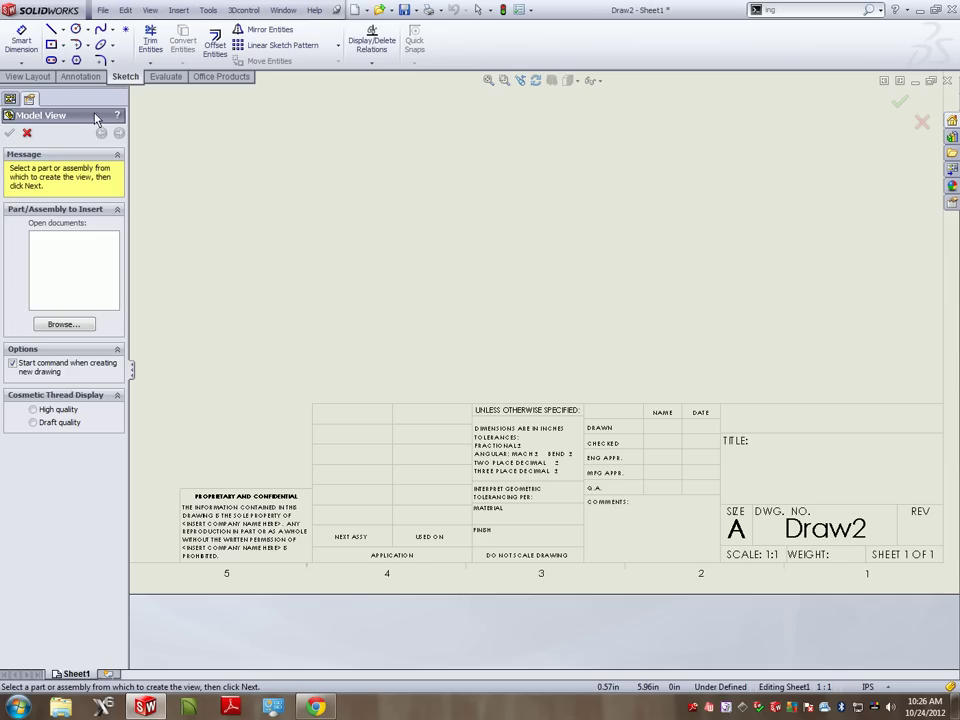
key("Escape")
Step: Switch the drawing into Edit Sheet Format mode to edit the title block
left_click(126, 10)
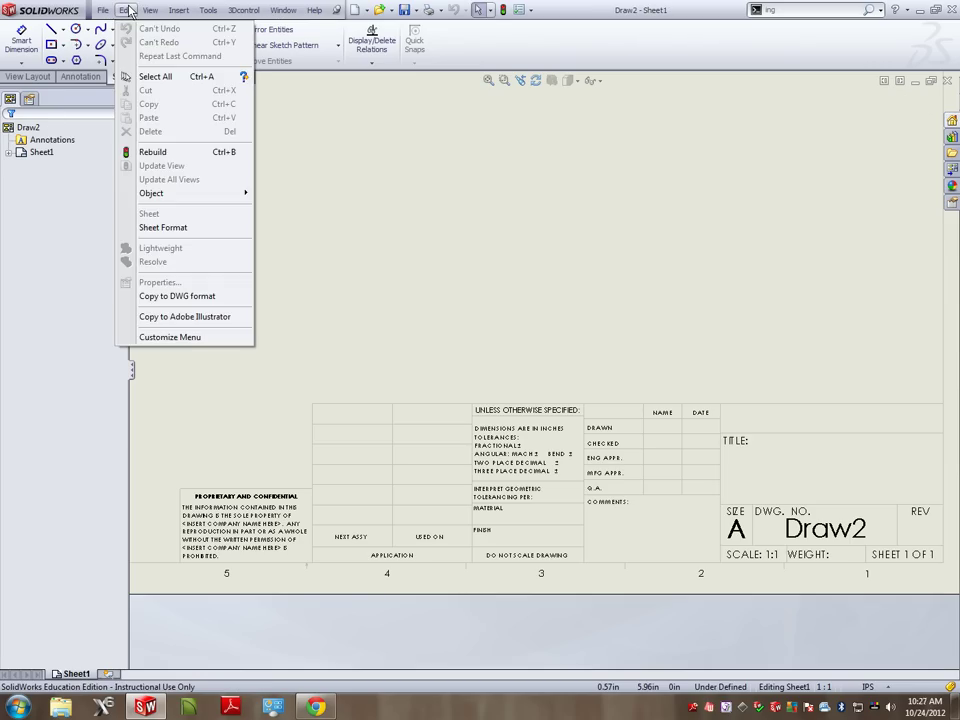
left_click(171, 228)
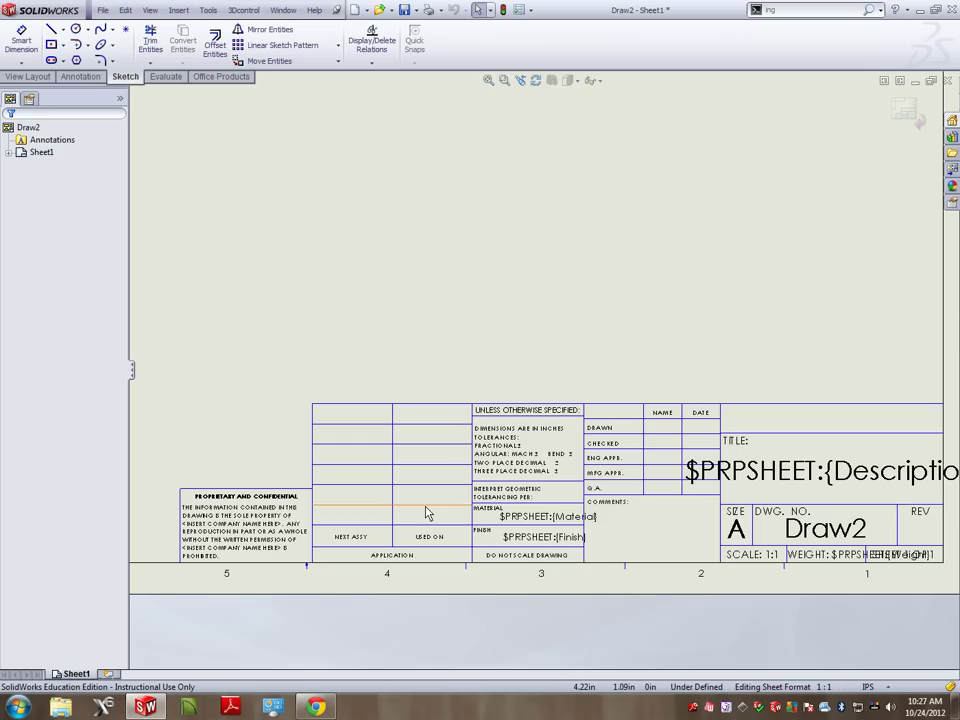
left_click(130, 12)
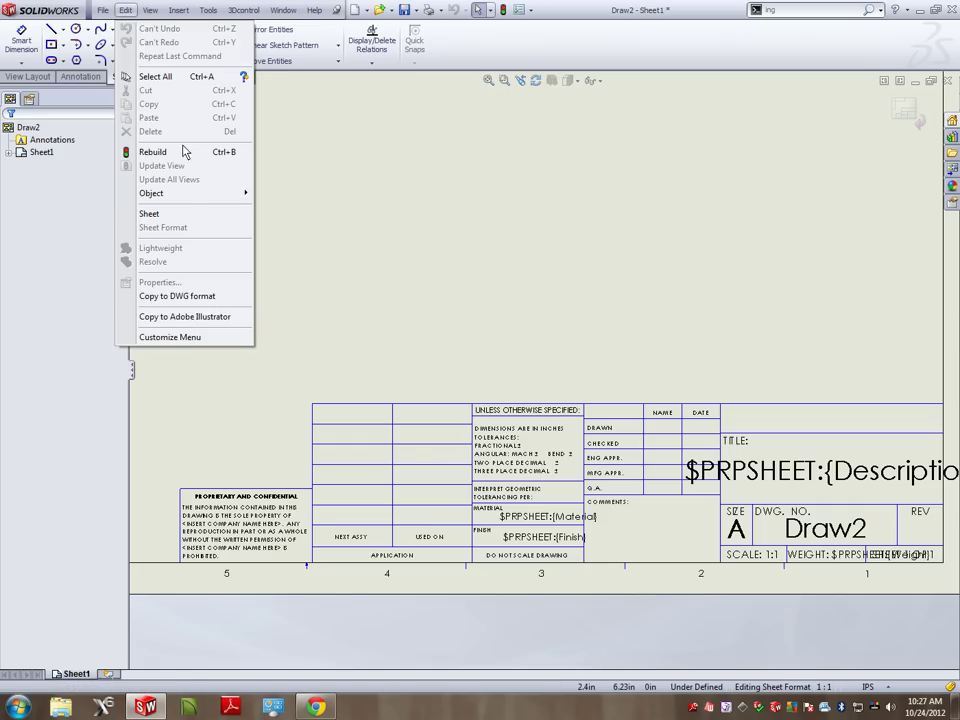
left_click(188, 213)
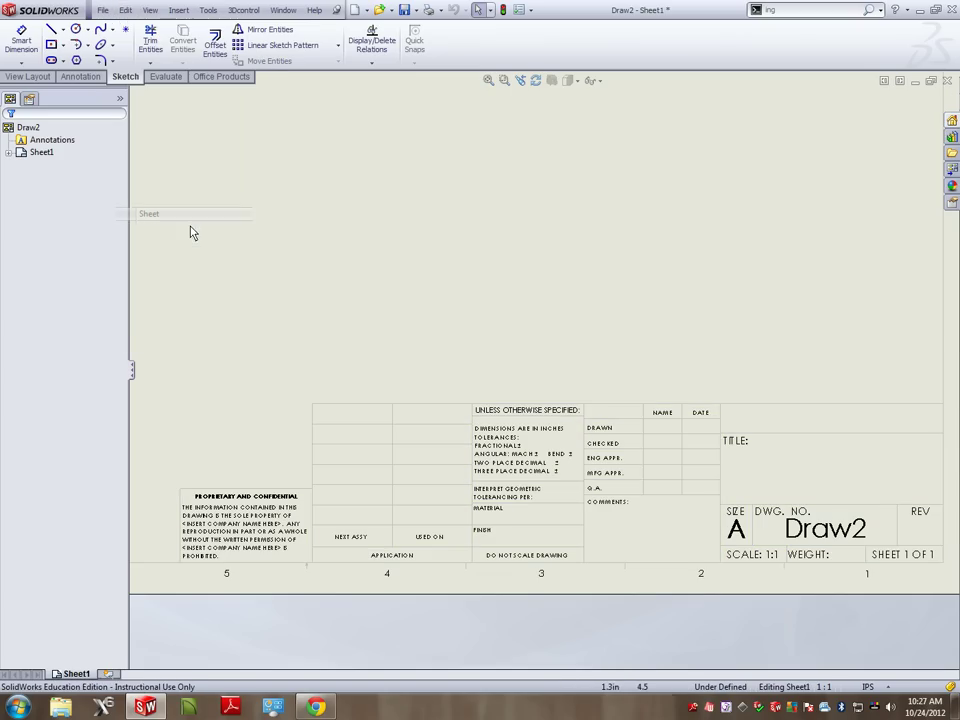
left_click(125, 10)
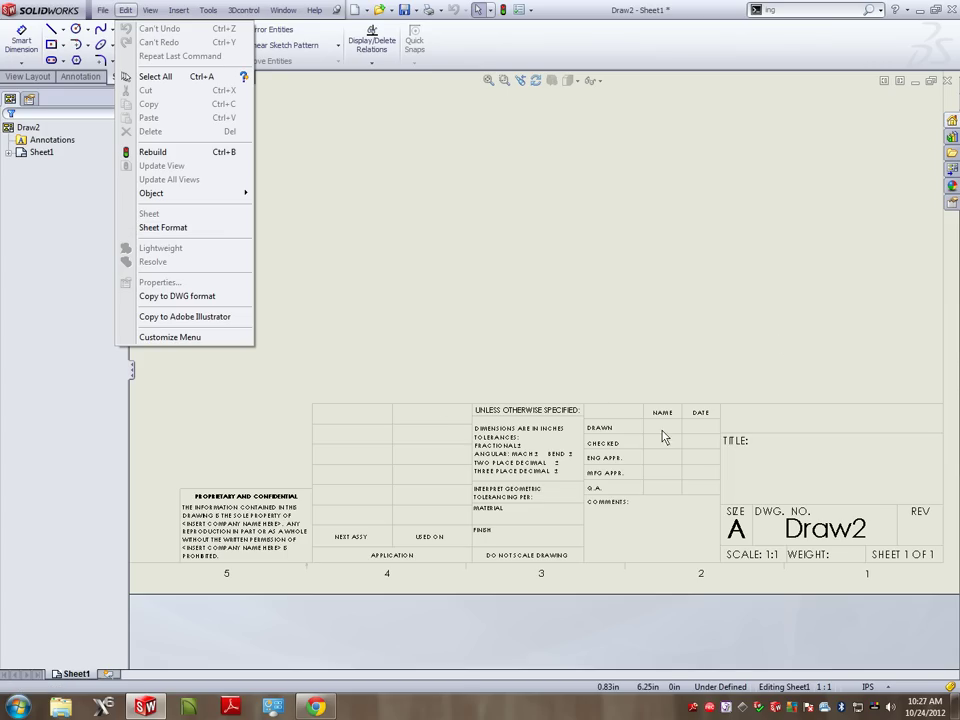
left_click(238, 237)
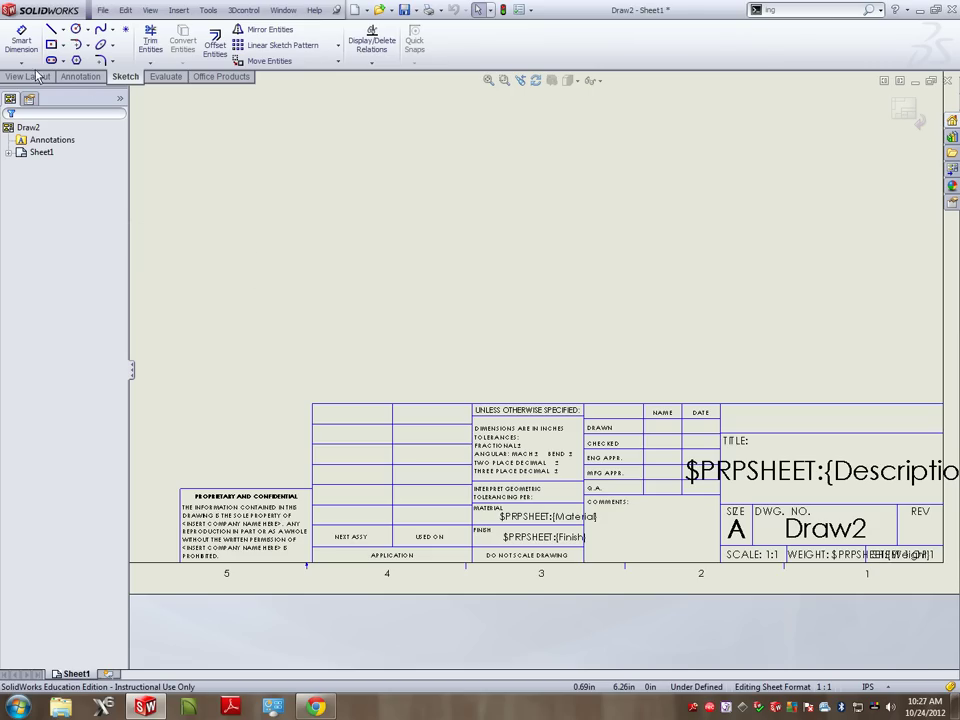
Step: Power-trim the extra divider lines beside ENG APPR in the title block's approval area
left_click(149, 40)
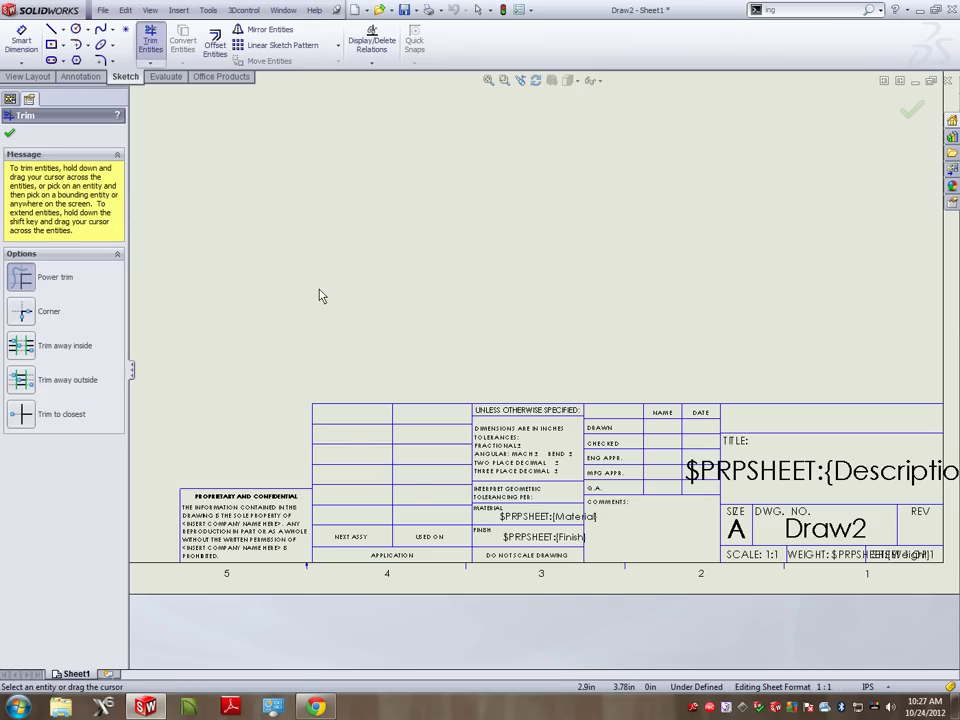
mouse_move(360, 324)
left_mouse_down()
mouse_move(343, 444)
mouse_move(401, 481)
mouse_move(439, 390)
mouse_move(396, 478)
mouse_move(317, 439)
mouse_move(435, 420)
mouse_move(482, 380)
mouse_move(605, 400)
mouse_move(690, 390)
mouse_move(709, 447)
left_mouse_up()
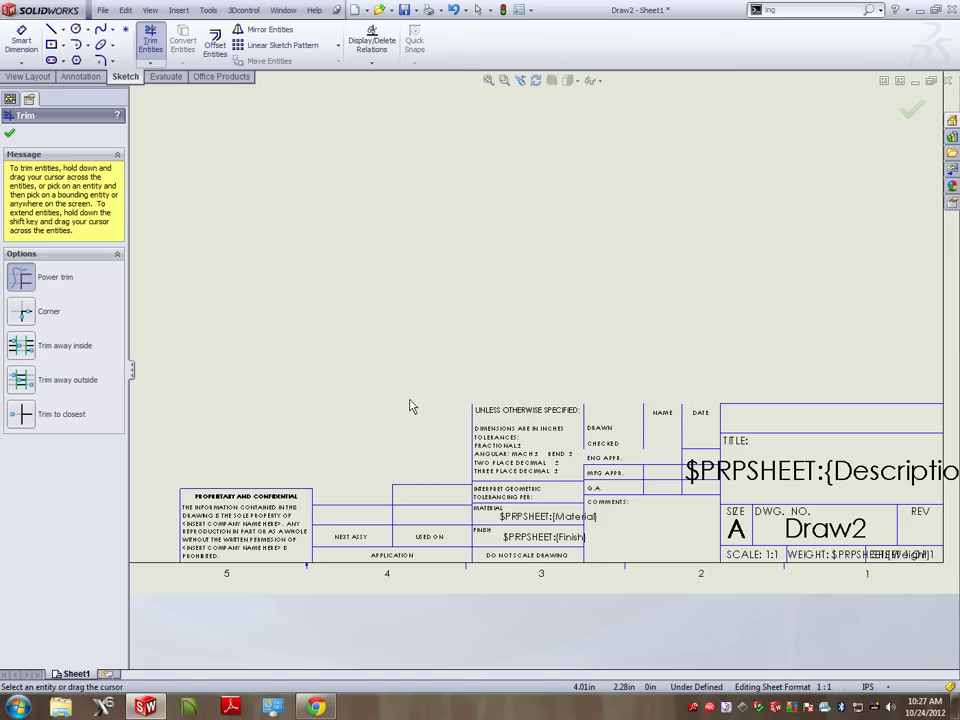
scroll(311, 493, "up", 3)
scroll(385, 452, "down", 3)
scroll(385, 452, "down", 5)
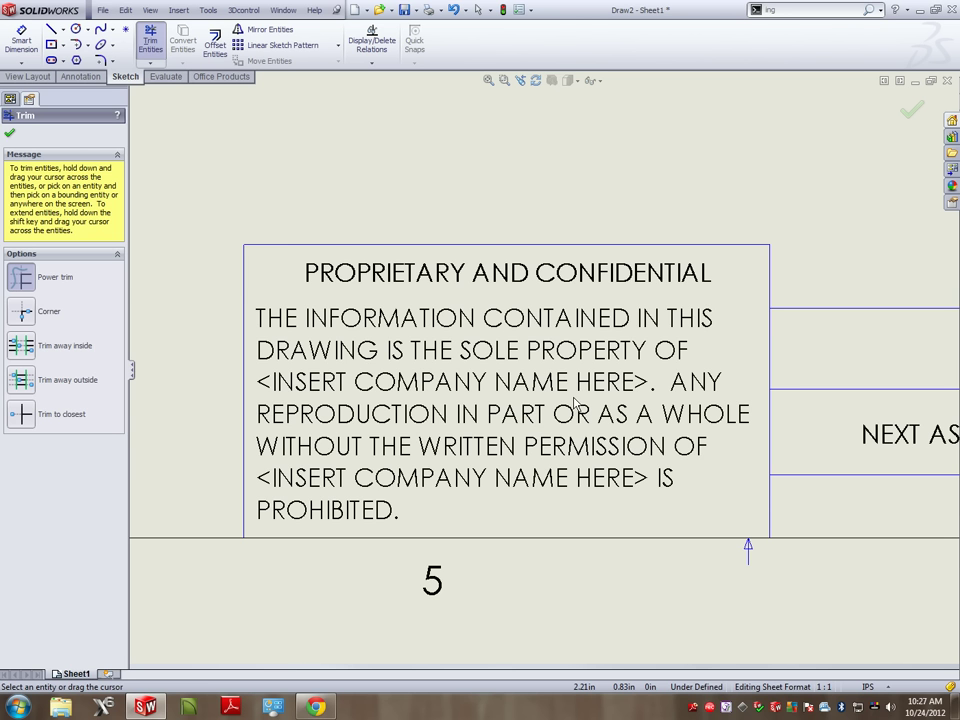
scroll(577, 404, "down", 3)
scroll(606, 407, "up", 10)
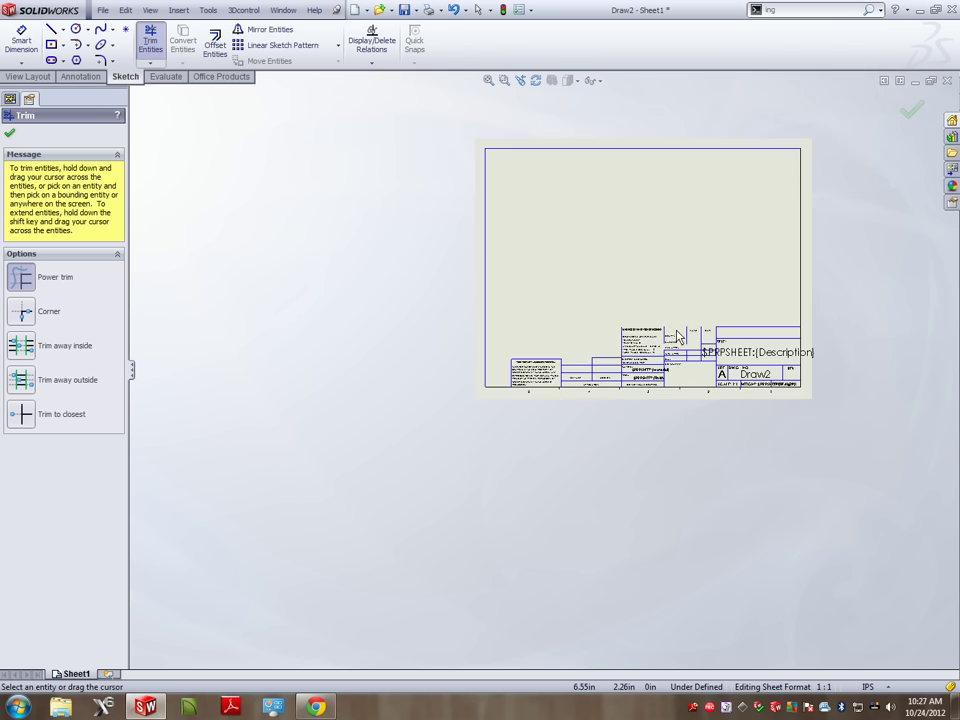
scroll(665, 338, "down", 3)
scroll(638, 378, "down", 6)
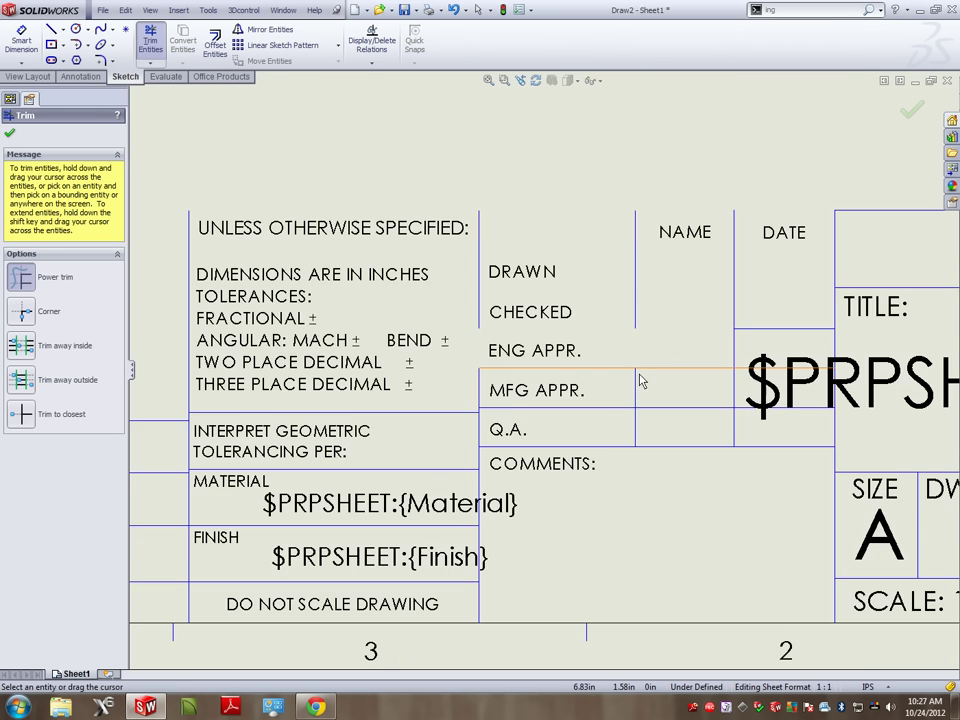
scroll(527, 266, "down", 1)
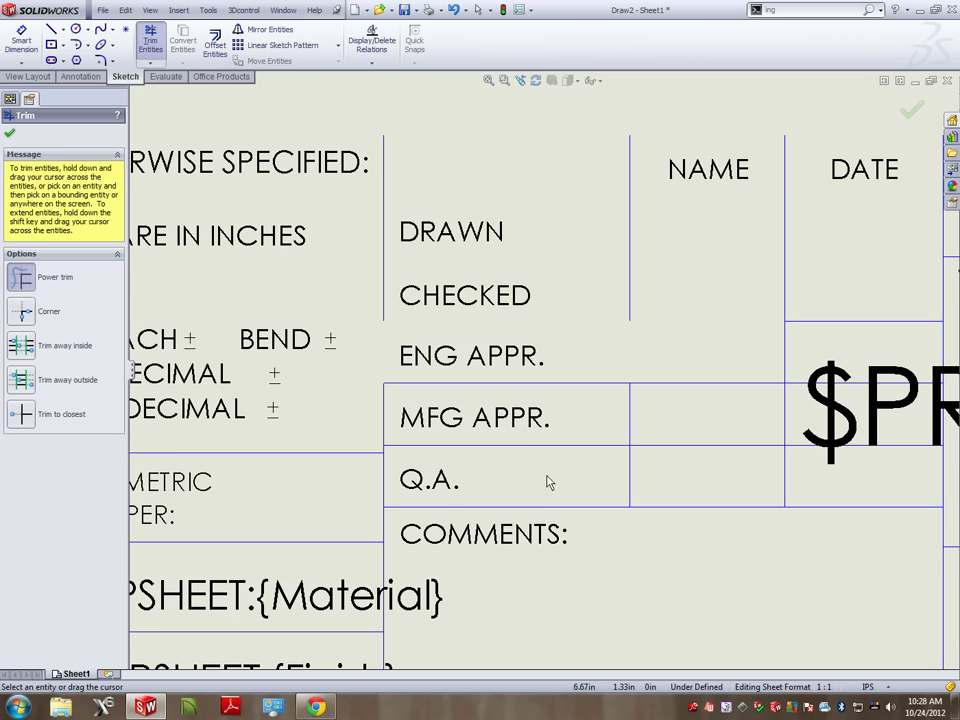
scroll(547, 479, "up", 8)
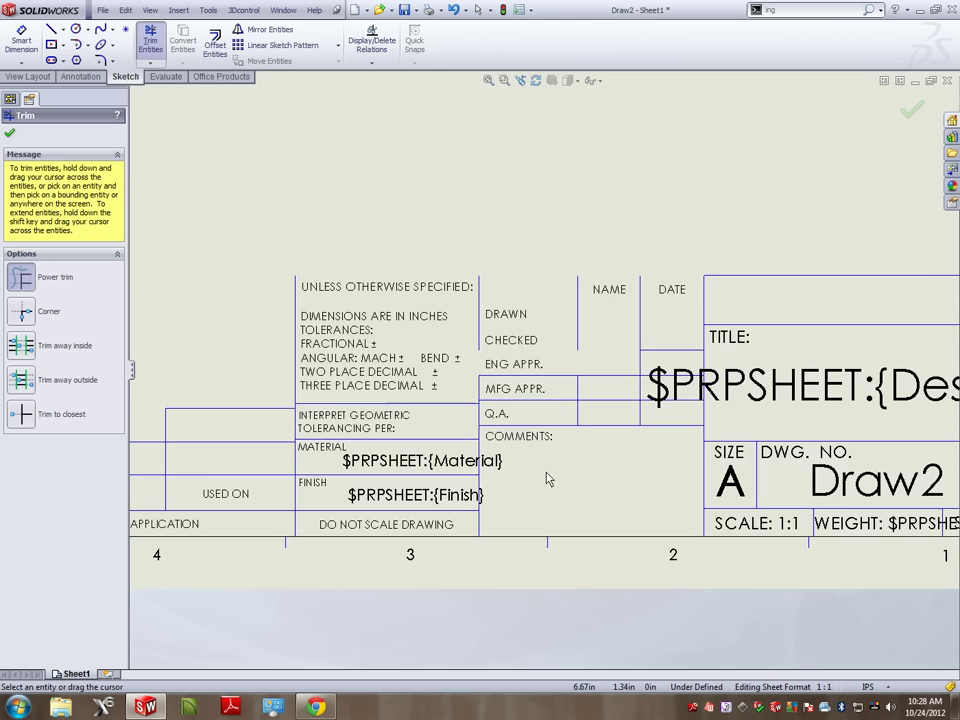
scroll(564, 448, "up", 2)
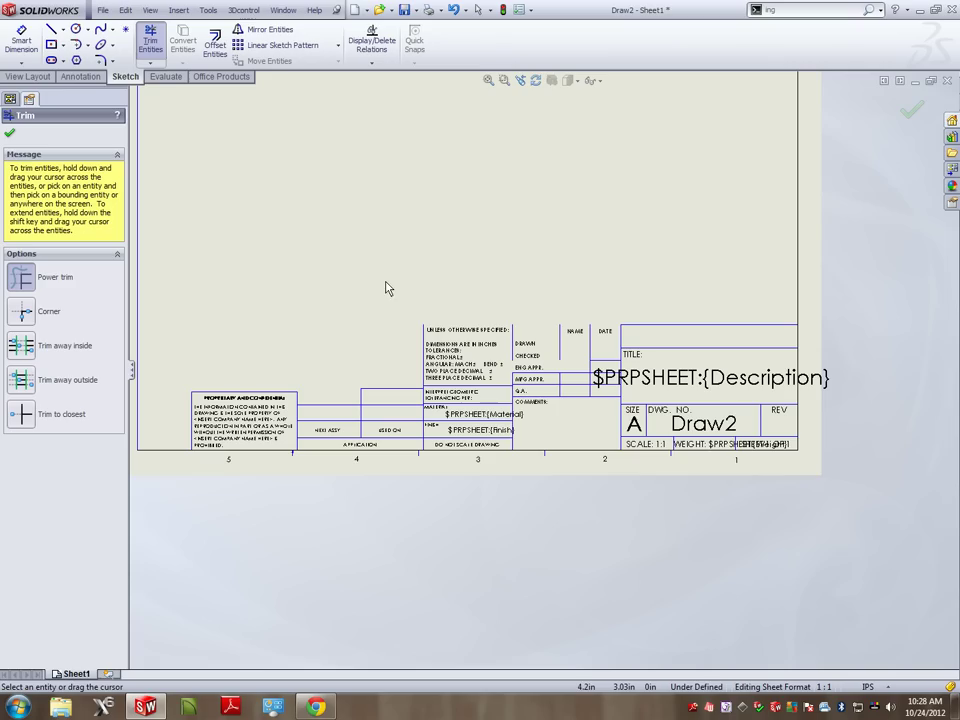
key("Escape")
Step: Move the UNLESS OTHERWISE SPECIFIED and dimensions notes up above the title block
left_click(459, 333)
left_click_drag(459, 333, 388, 251)
left_click_drag(455, 364, 455, 325)
scroll(465, 340, "up", 3)
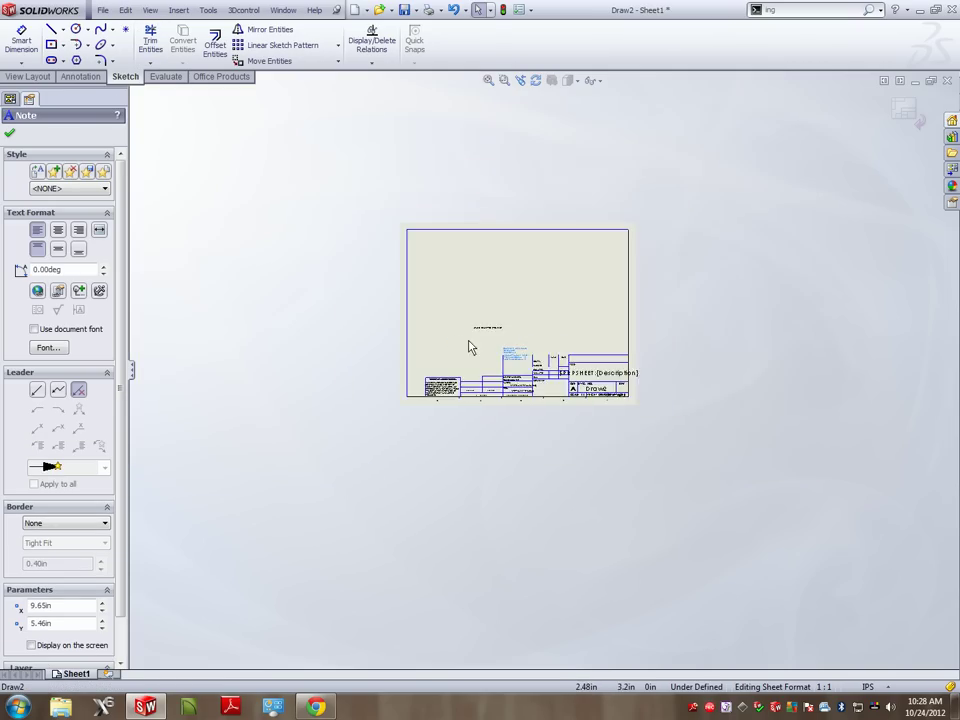
scroll(540, 375, "down", 10)
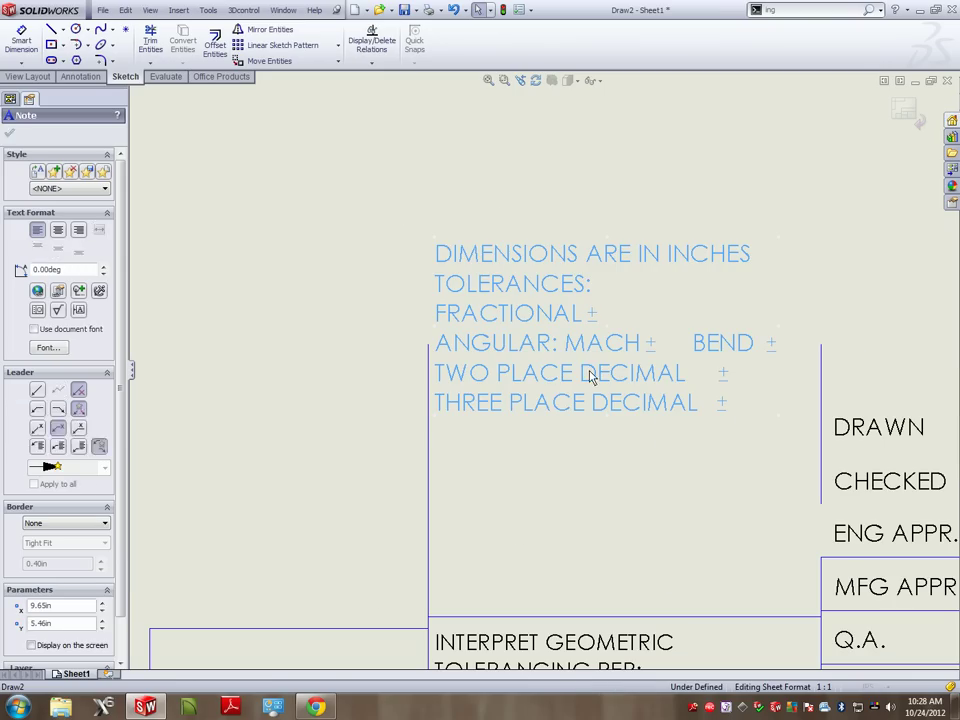
Step: Delete the FRACTIONAL through THREE PLACE DECIMAL lines, leaving 'DIMENSIONS ARE IN INCHES / TOLERANCES:'
double_click(697, 399)
left_click(699, 401)
key("shift+Left")
left_click_drag(648, 404, 436, 316, "shift")
key("Delete")
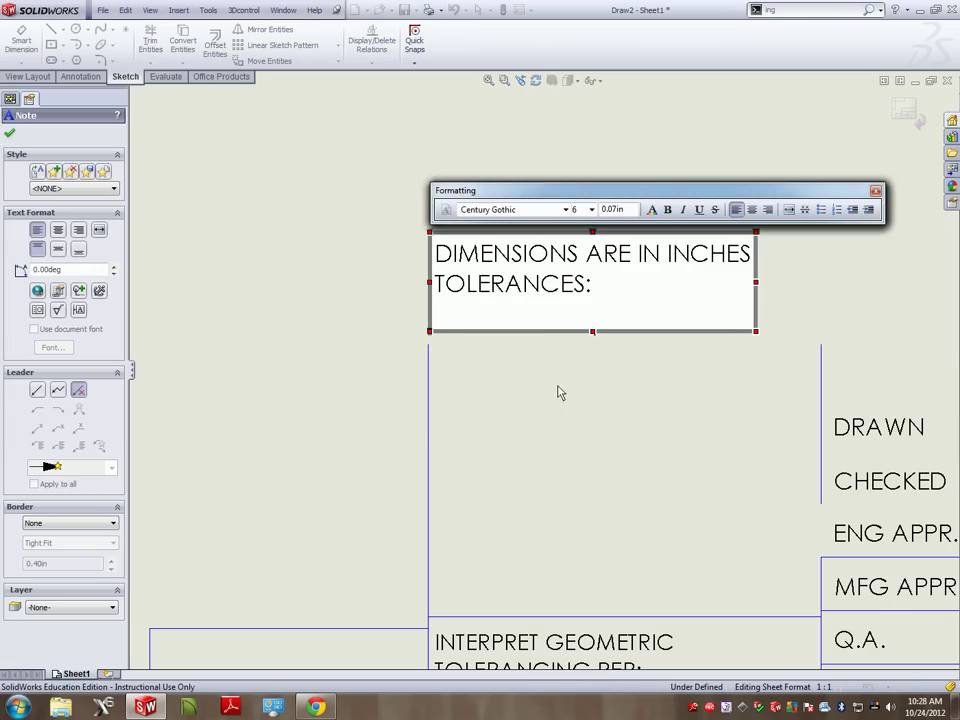
scroll(745, 336, "up", 5)
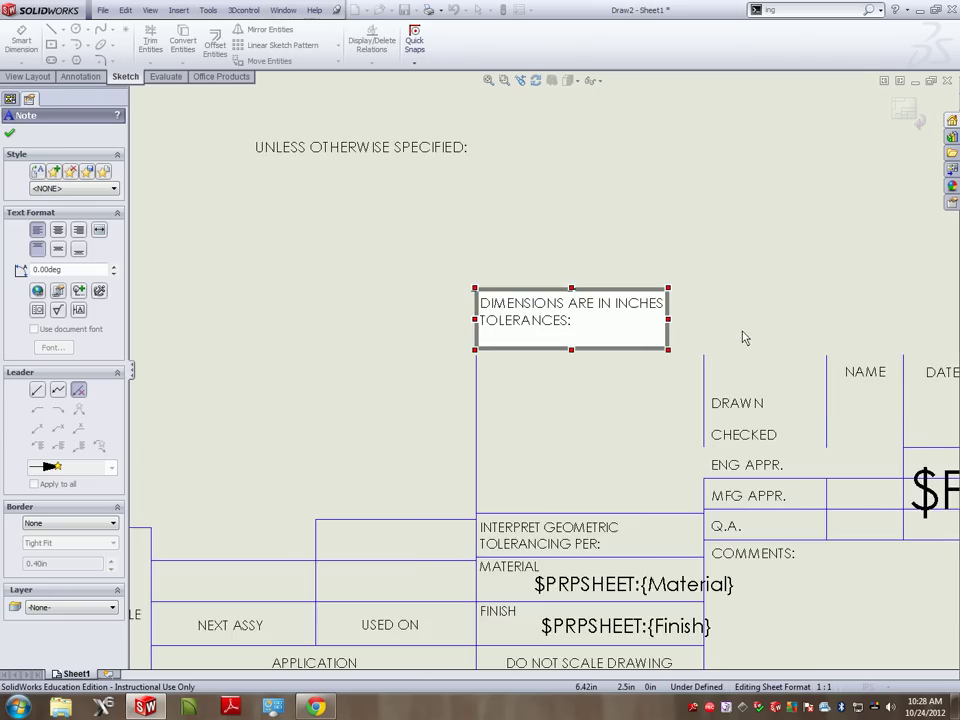
left_click(707, 274)
key("f")
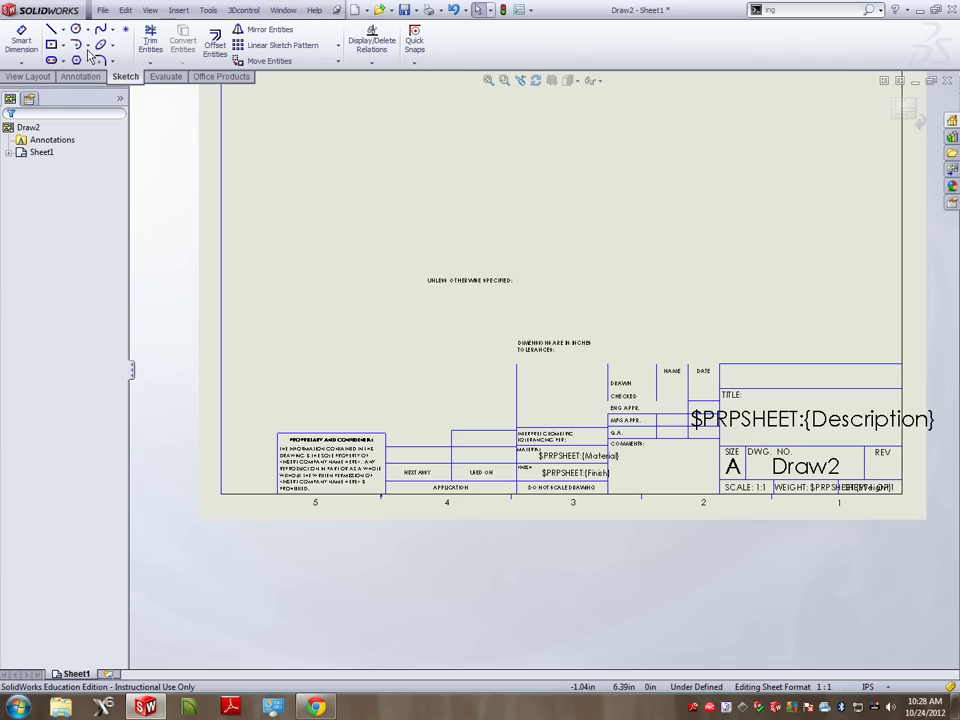
Step: Open the recent drawing 'title block 1' and select its tolerance note
left_click(102, 10)
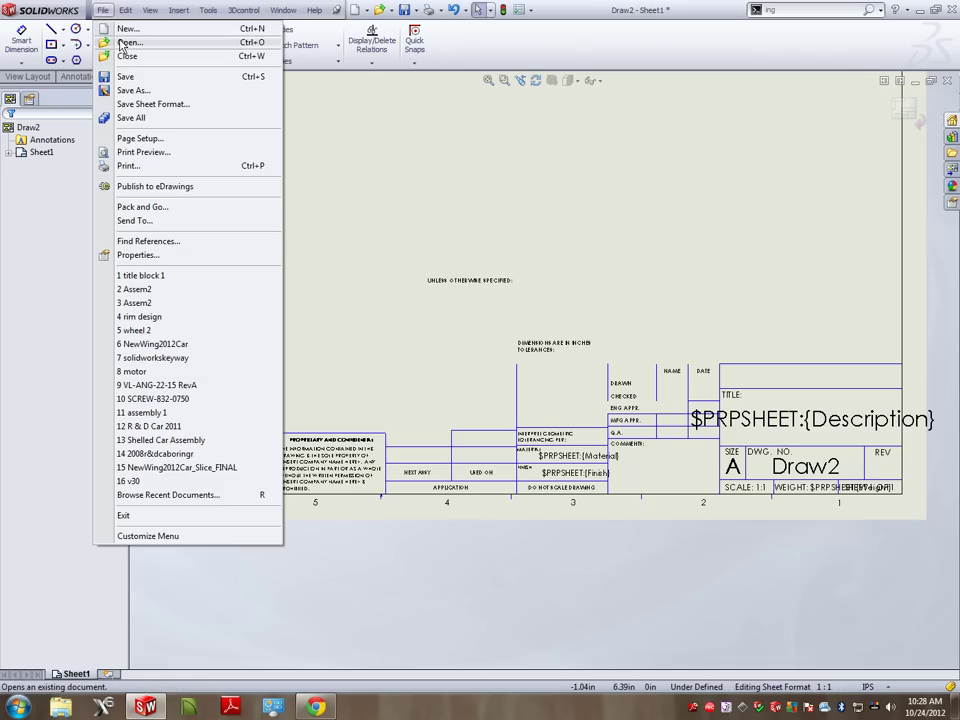
left_click(176, 277)
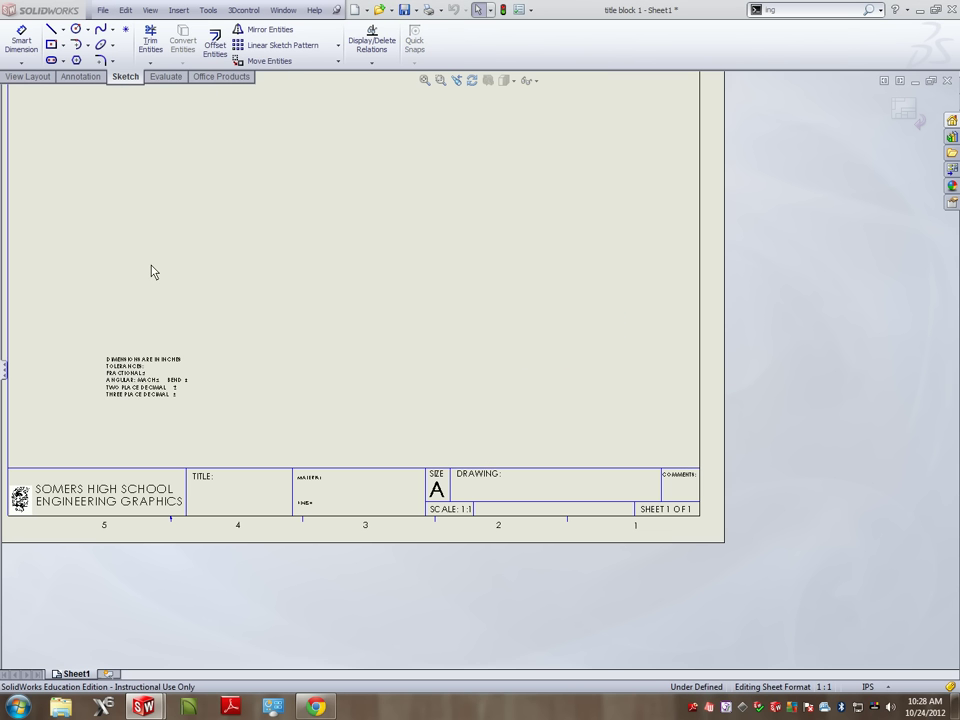
left_click(146, 378)
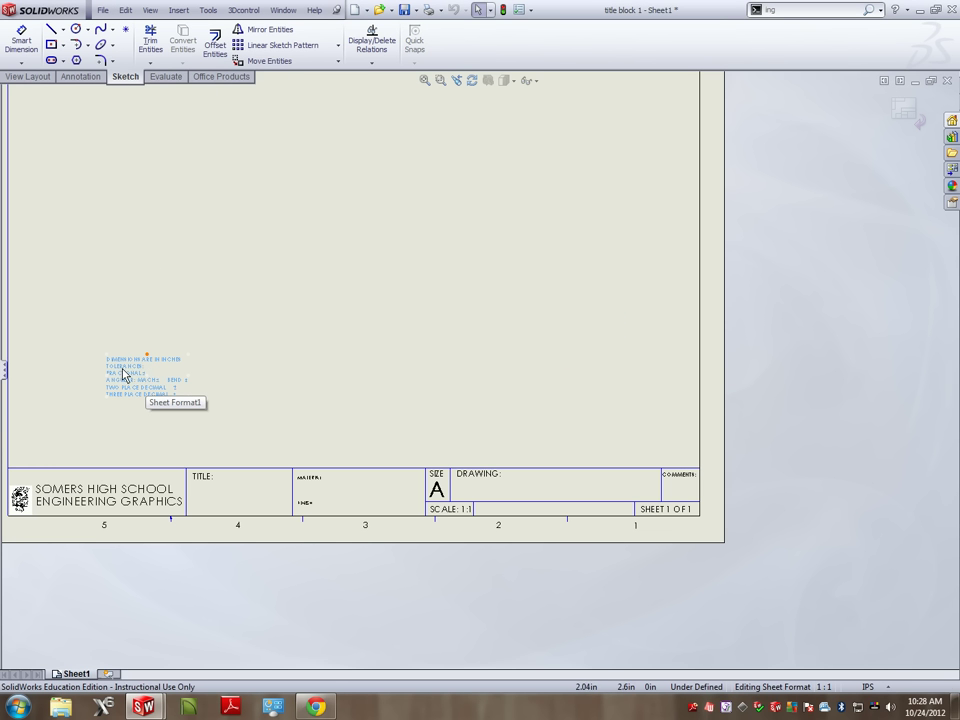
Step: Zoom around the title block and select the large SIZE A note
scroll(90, 508, "down", 3)
scroll(112, 508, "down", 2)
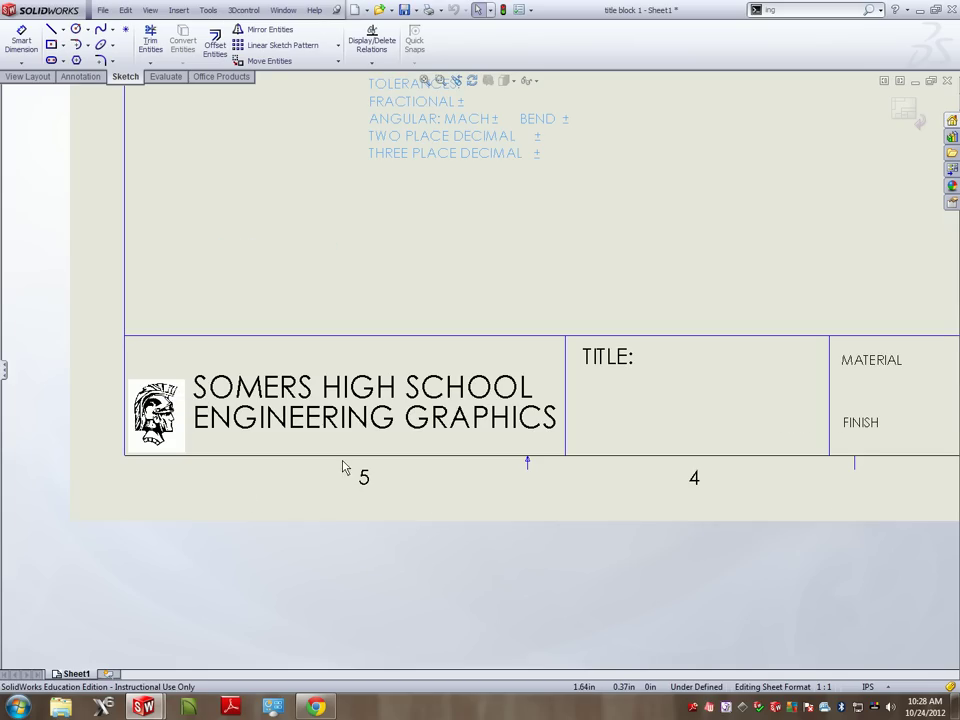
scroll(342, 467, "up", 5)
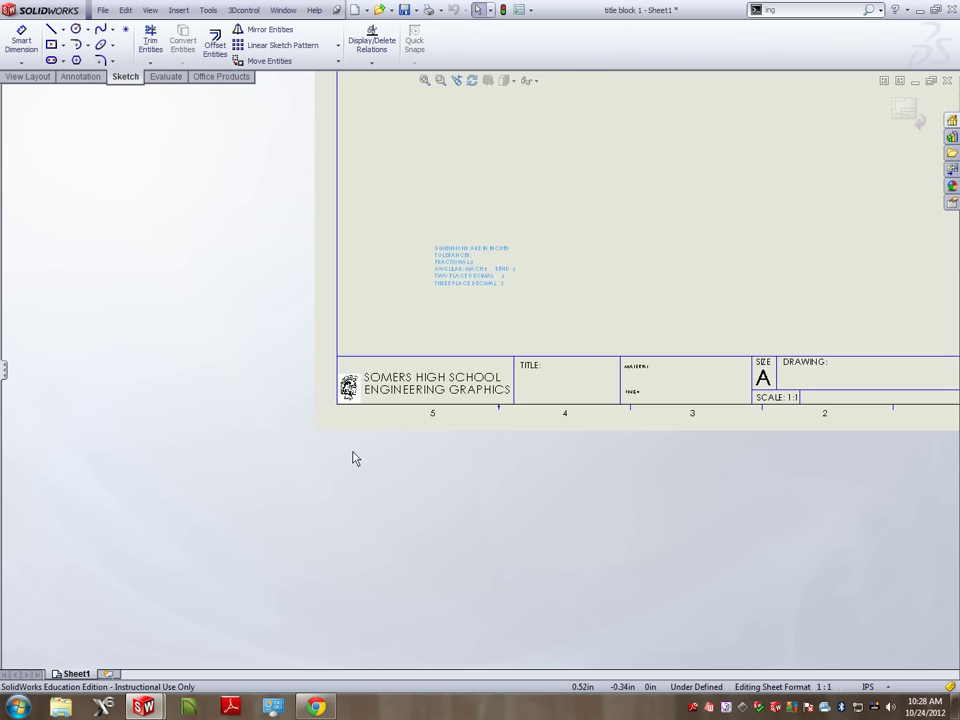
scroll(354, 456, "down", 3)
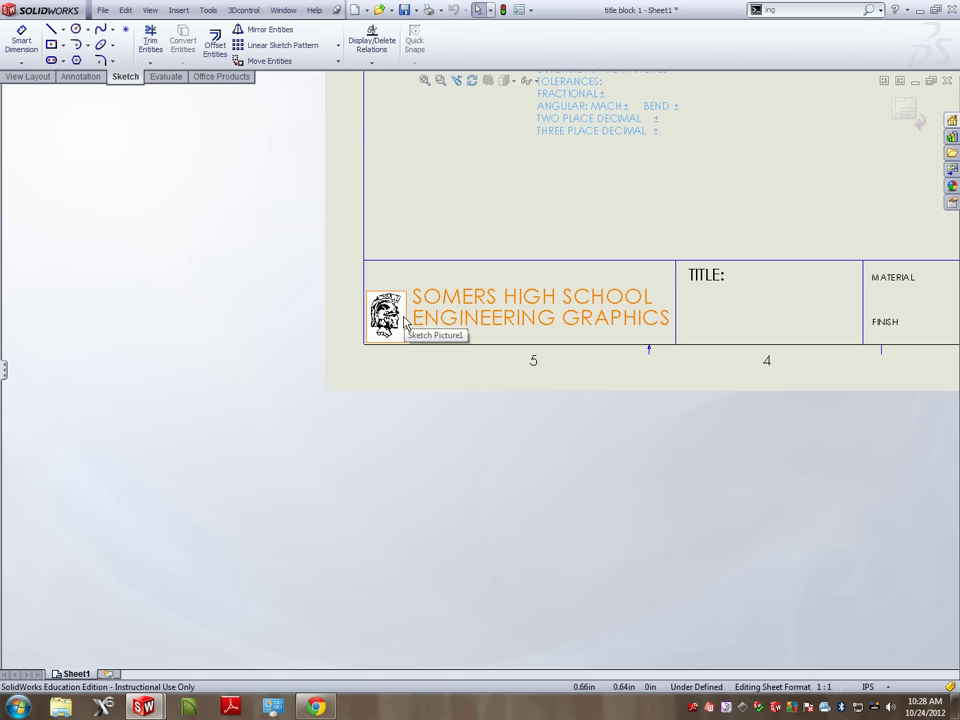
scroll(406, 322, "down", 6)
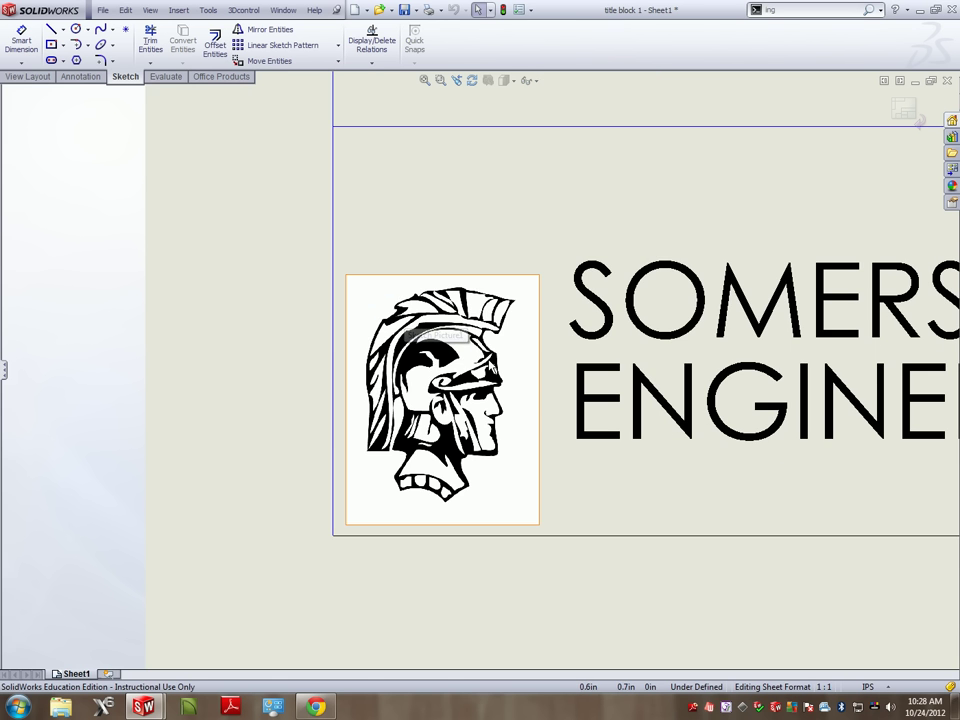
scroll(407, 335, "up", 6)
scroll(684, 377, "down", 2)
scroll(682, 377, "down", 2)
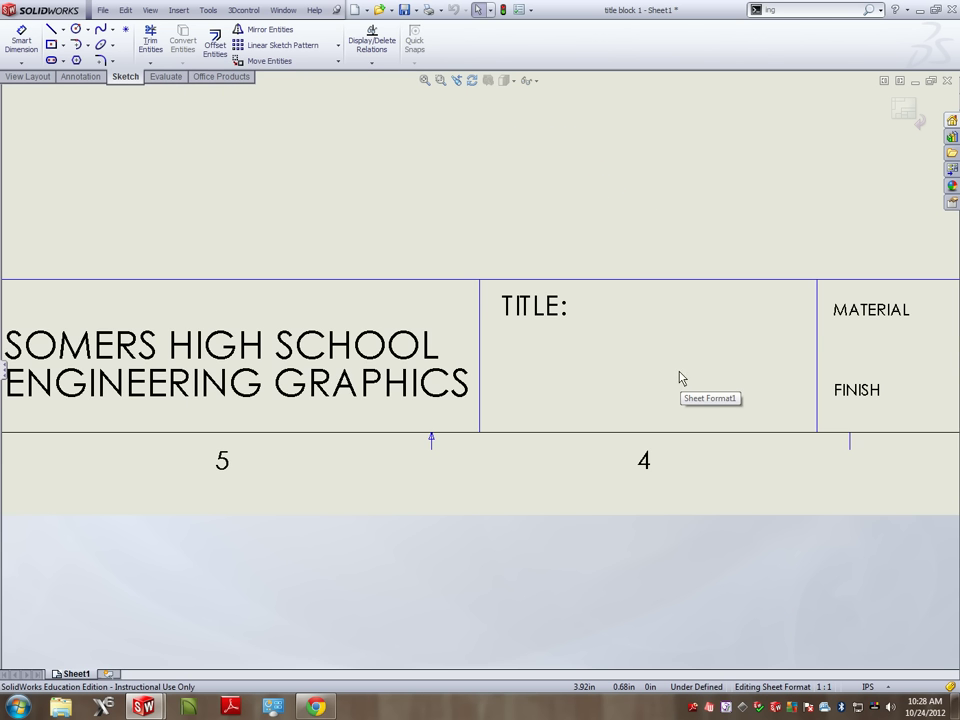
scroll(665, 378, "up", 4)
scroll(663, 379, "down", 4)
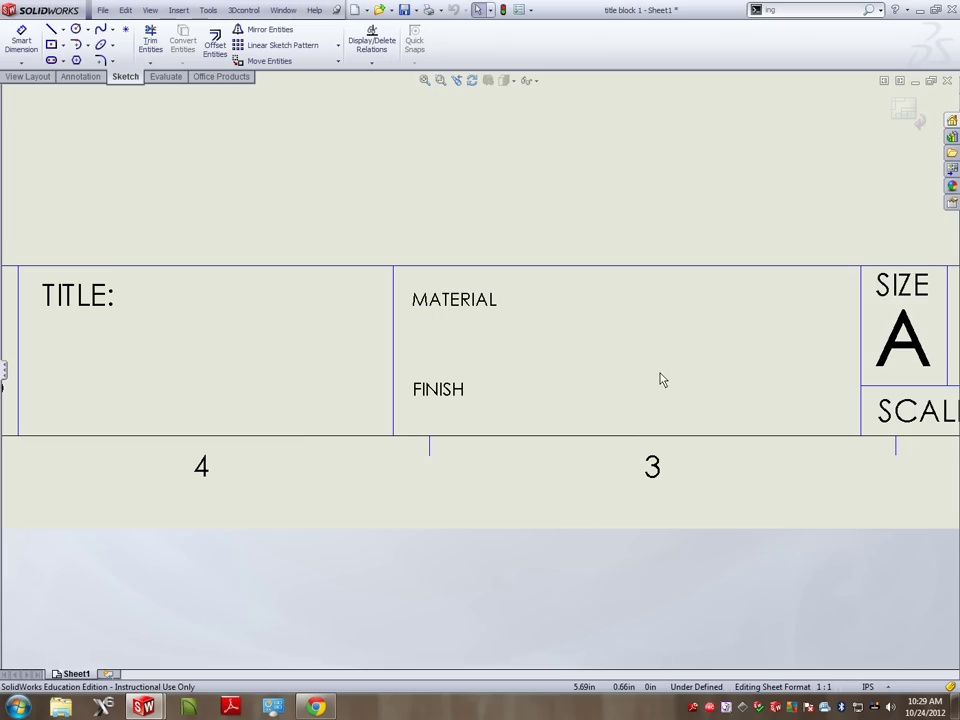
scroll(790, 372, "up", 4)
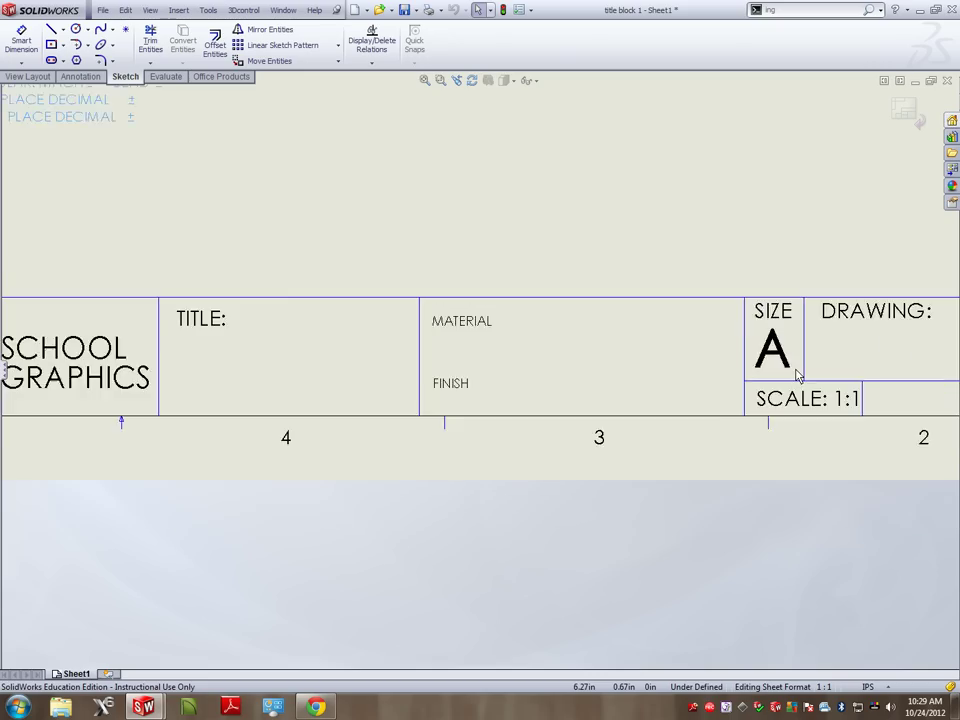
scroll(580, 350, "down", 6)
left_click(577, 348)
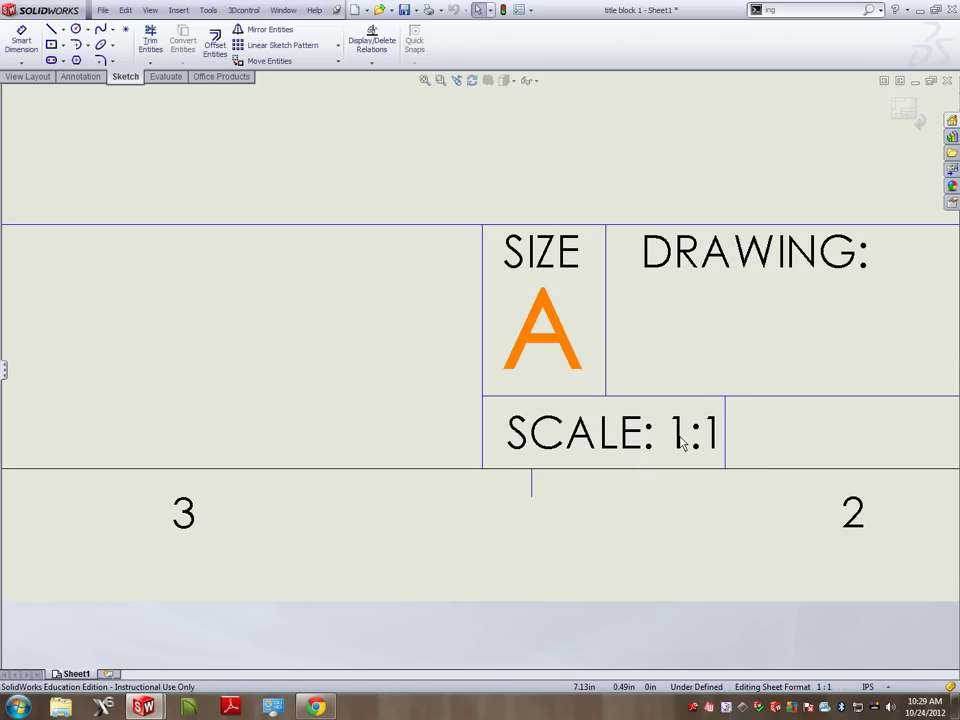
scroll(690, 445, "up", 3)
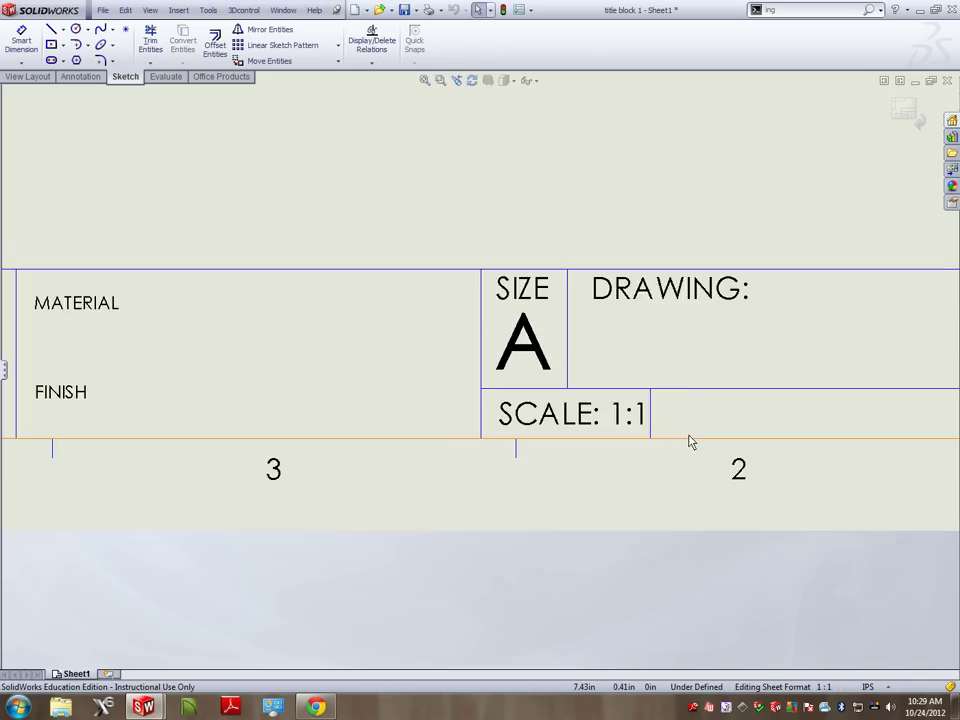
scroll(690, 341, "up", 2)
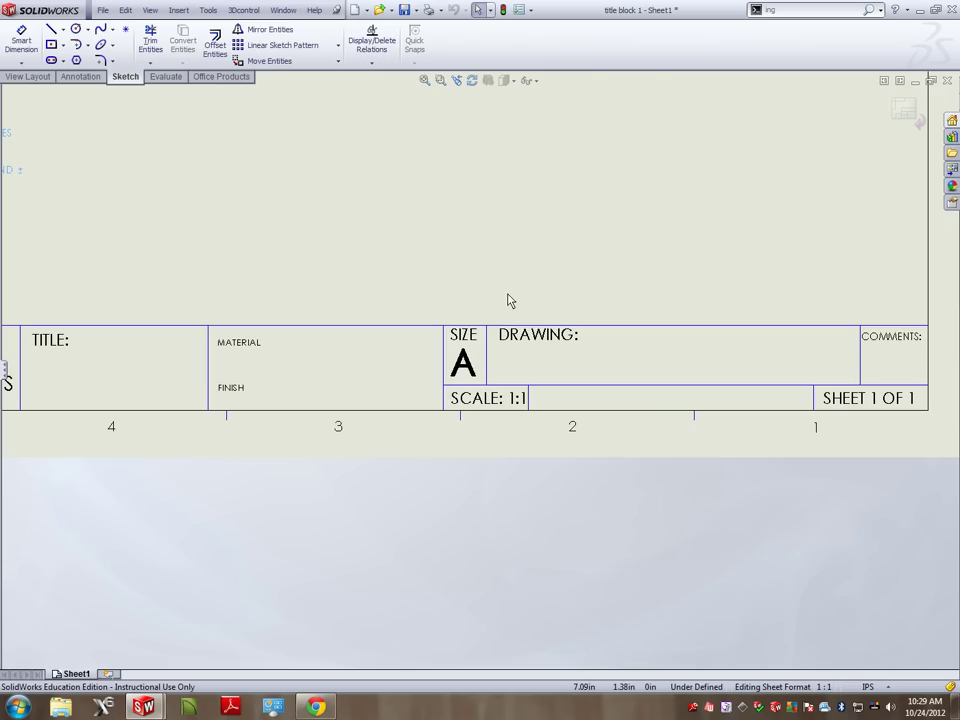
Step: Add a note with the instructor's name in the row beside SCALE: 1:1 and nudge it into place
left_click(126, 10)
mouse_move(150, 10)
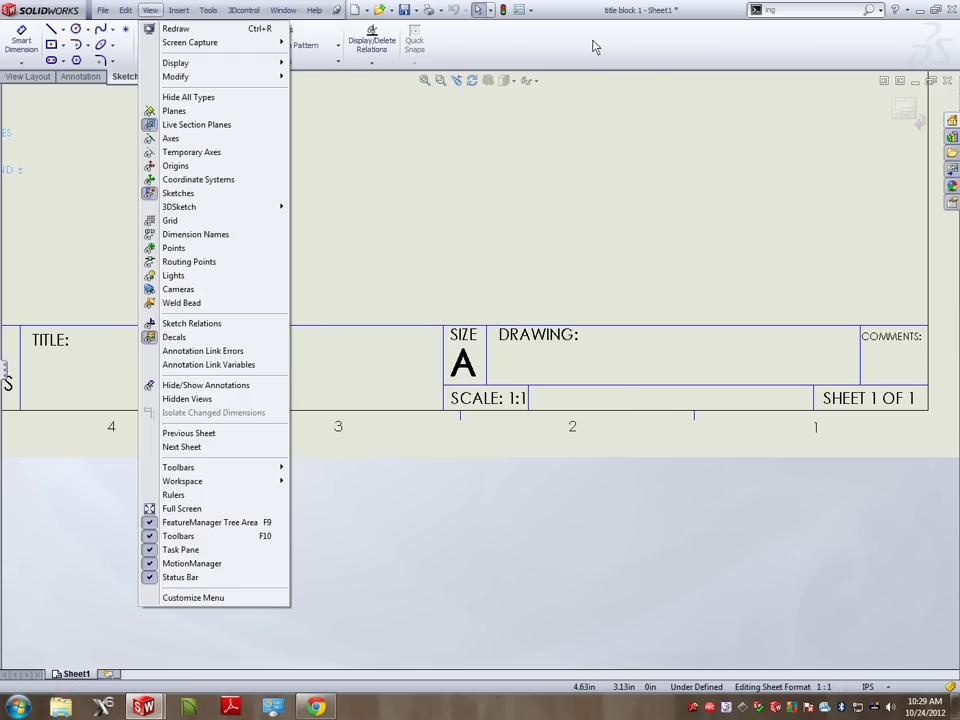
left_click(561, 77)
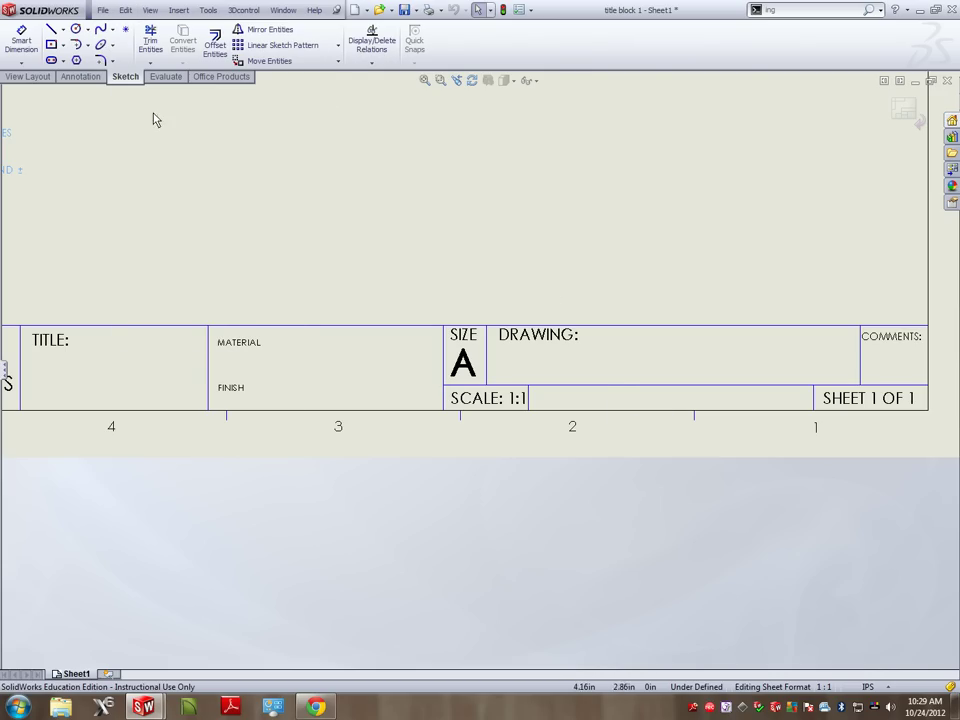
left_click(70, 80)
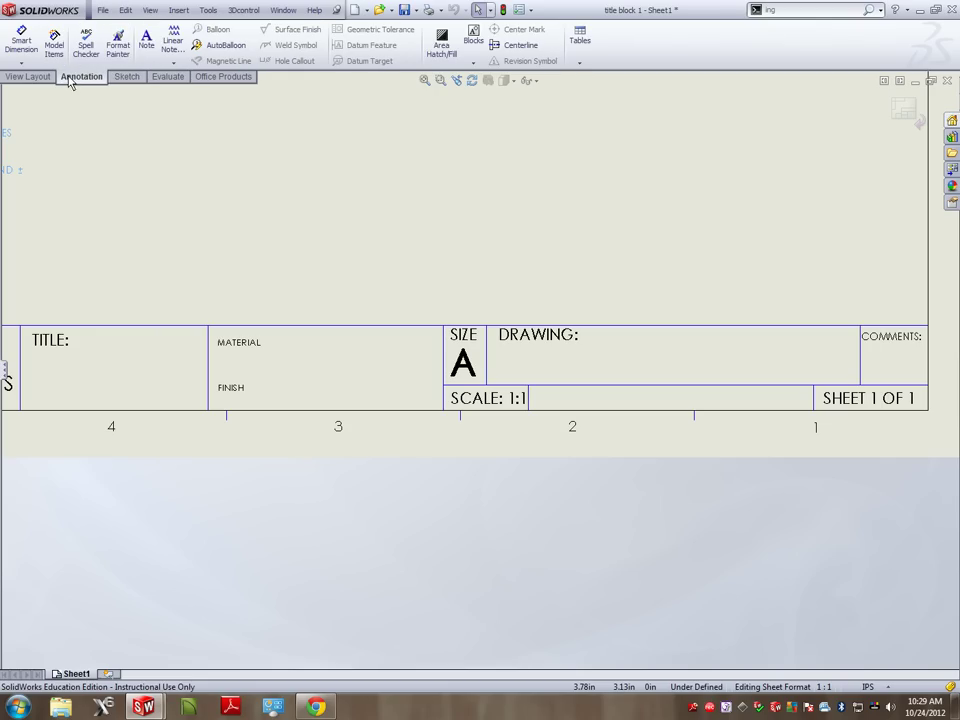
left_click(145, 45)
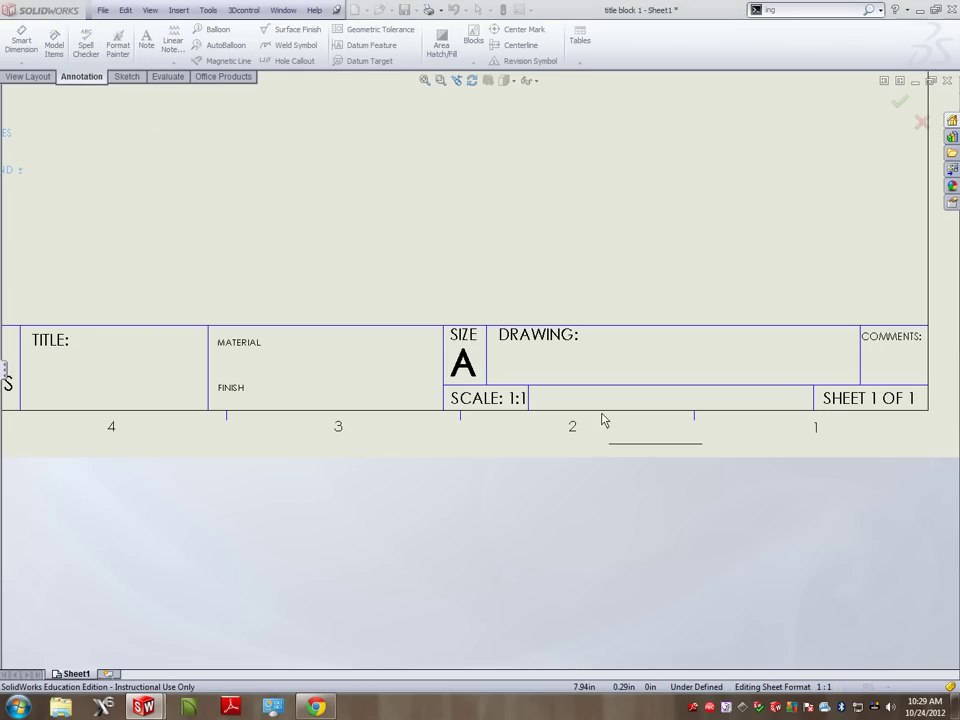
left_click(546, 399)
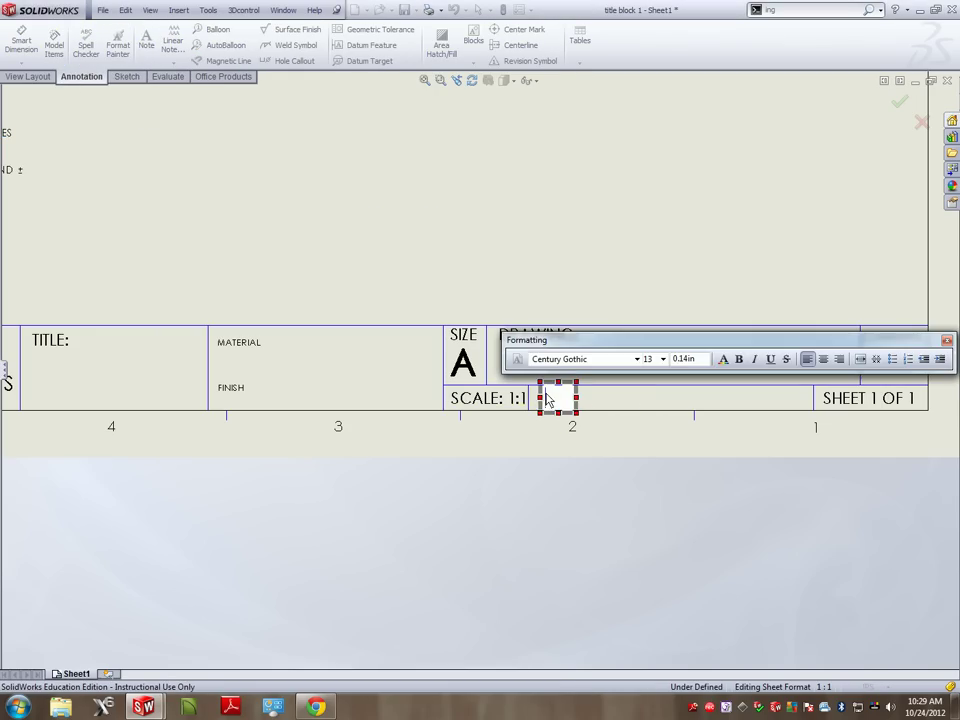
type("MR. KO")
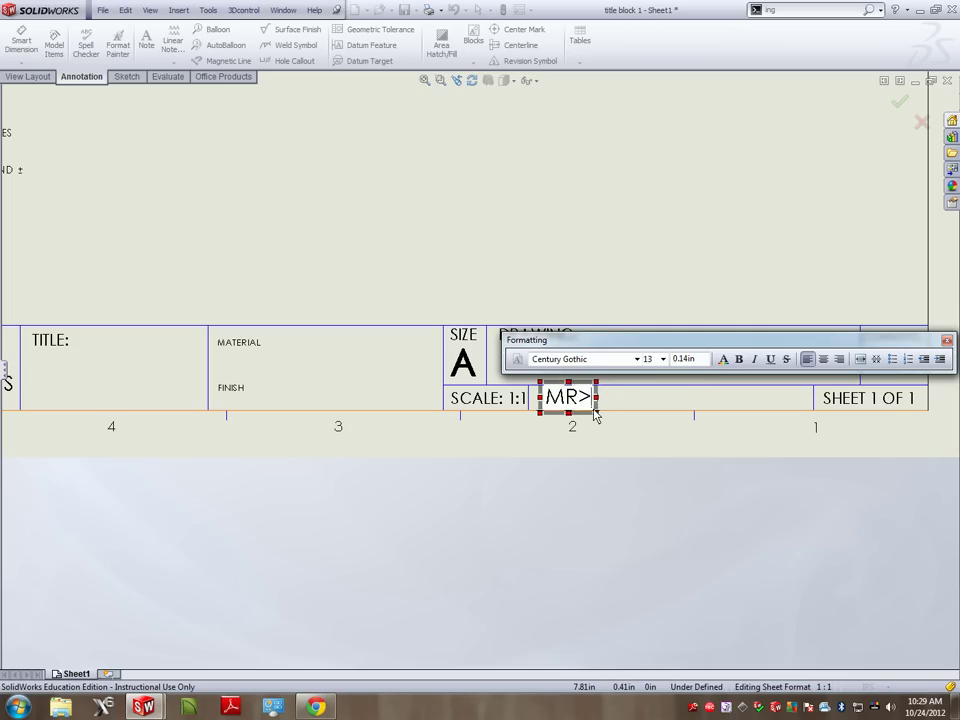
type("SLOSKI")
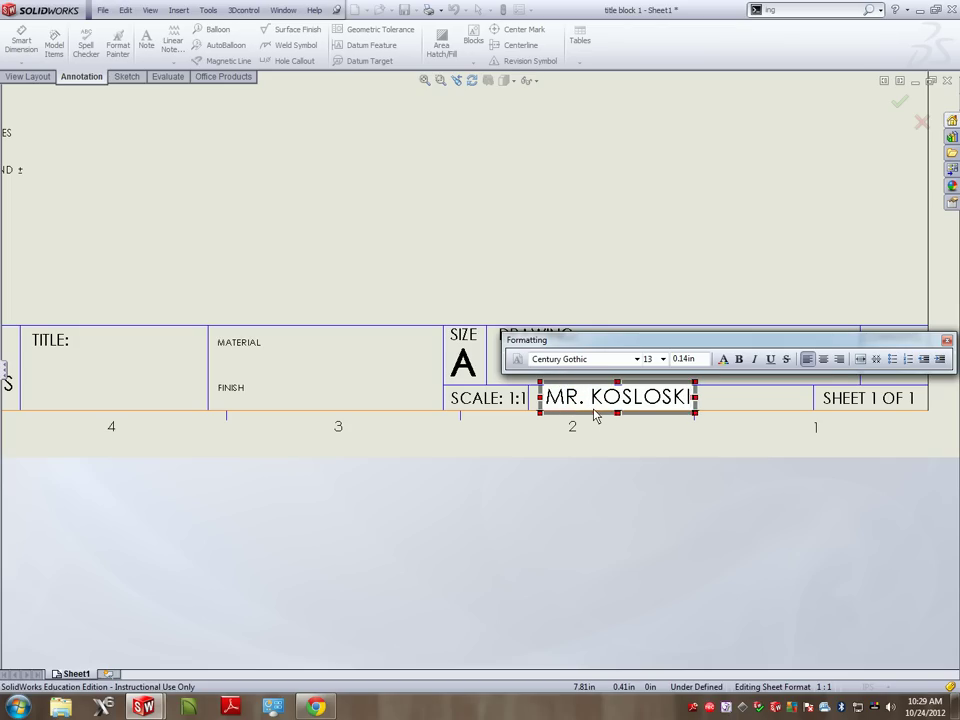
left_click(946, 344)
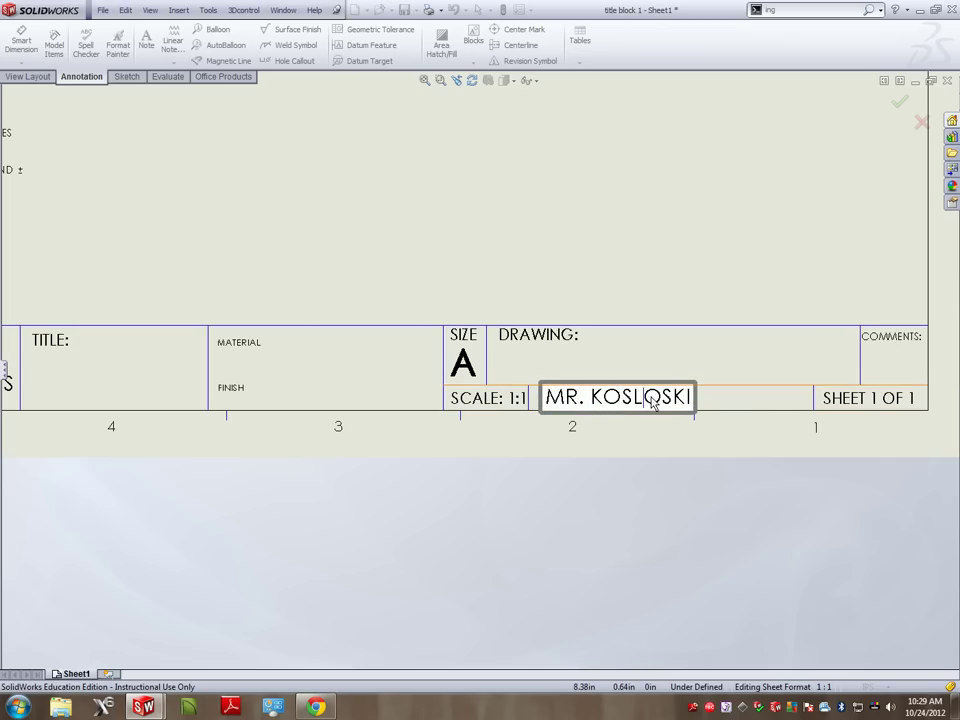
left_click(651, 398)
left_click(766, 402)
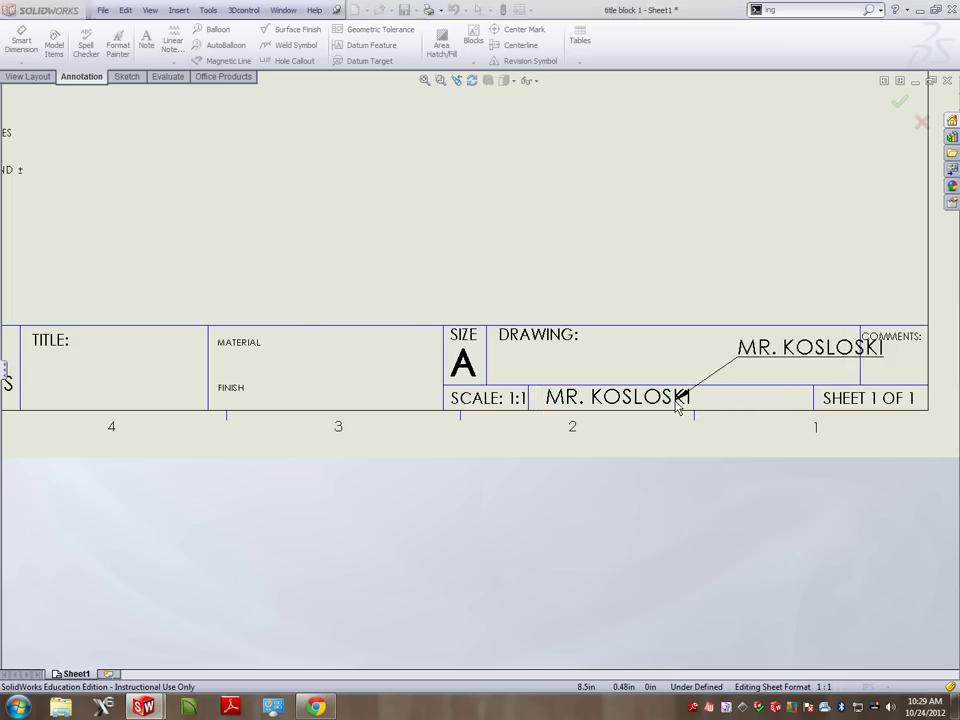
left_click_drag(690, 400, 709, 401)
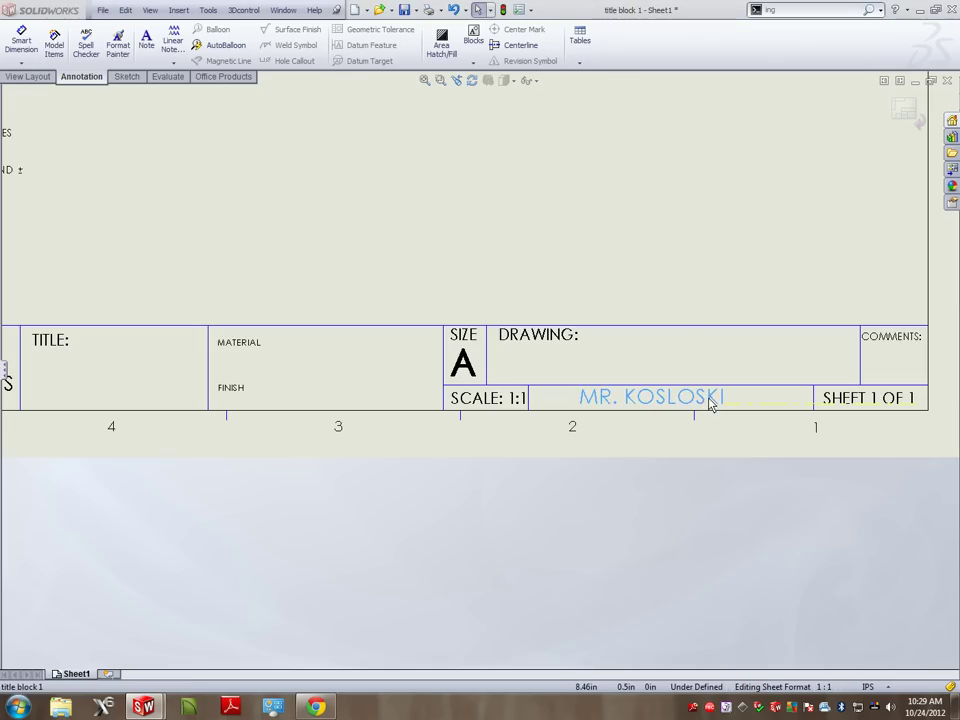
left_click(628, 250)
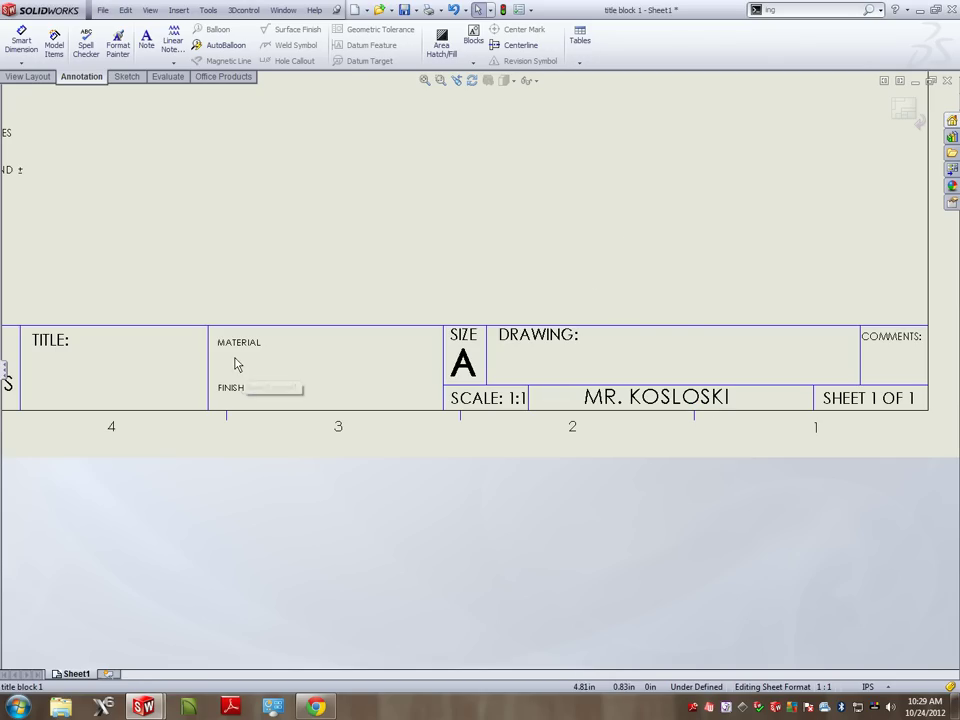
Step: Delete the ANGULAR and decimal lines so the note ends at FRACTIONAL ±, then shift the divider beside MATERIAL left
scroll(253, 369, "up", 3)
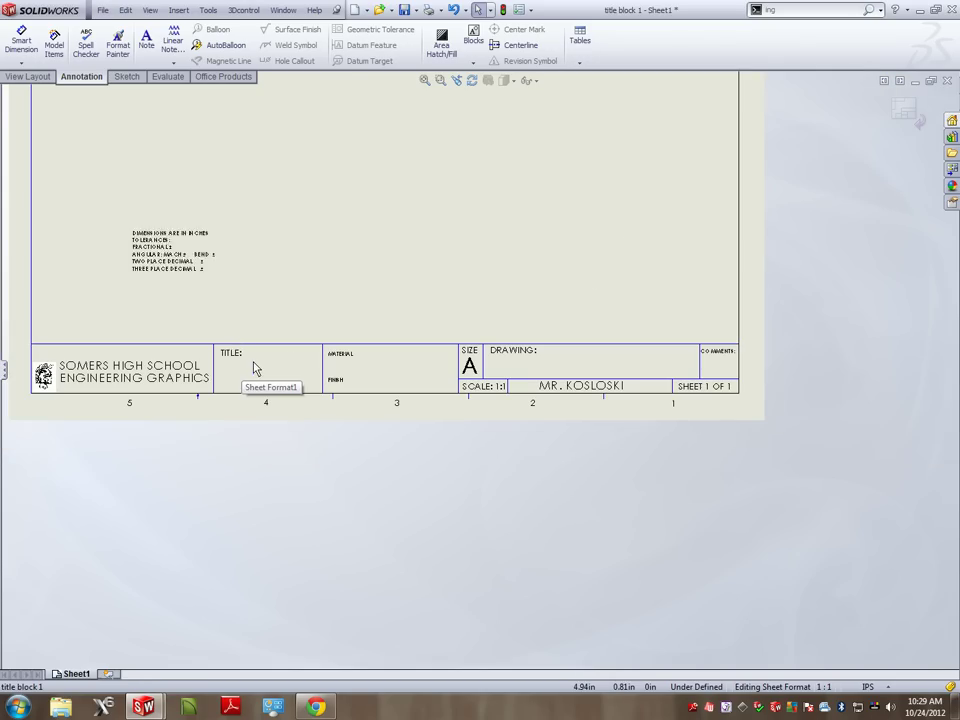
double_click(174, 265)
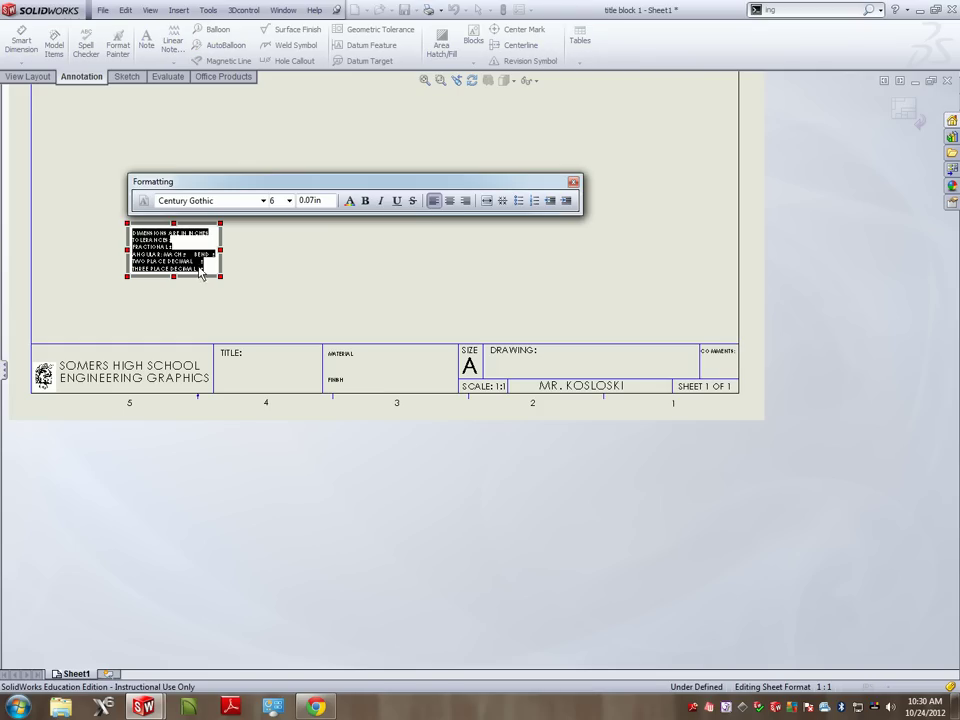
left_click(573, 181)
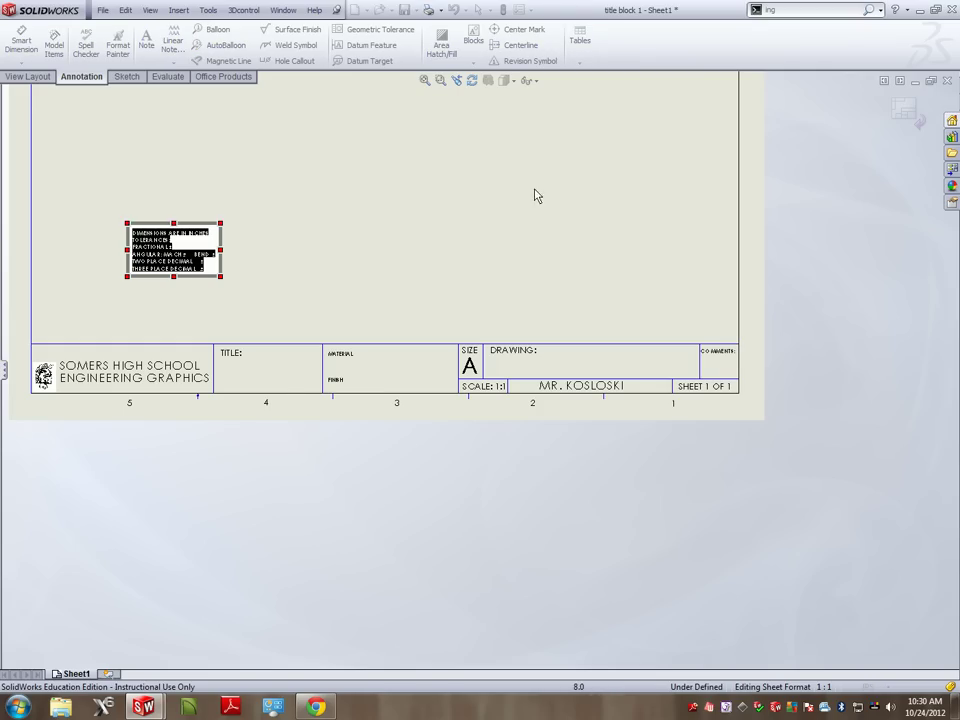
scroll(145, 262, "up", 2)
left_click(326, 306)
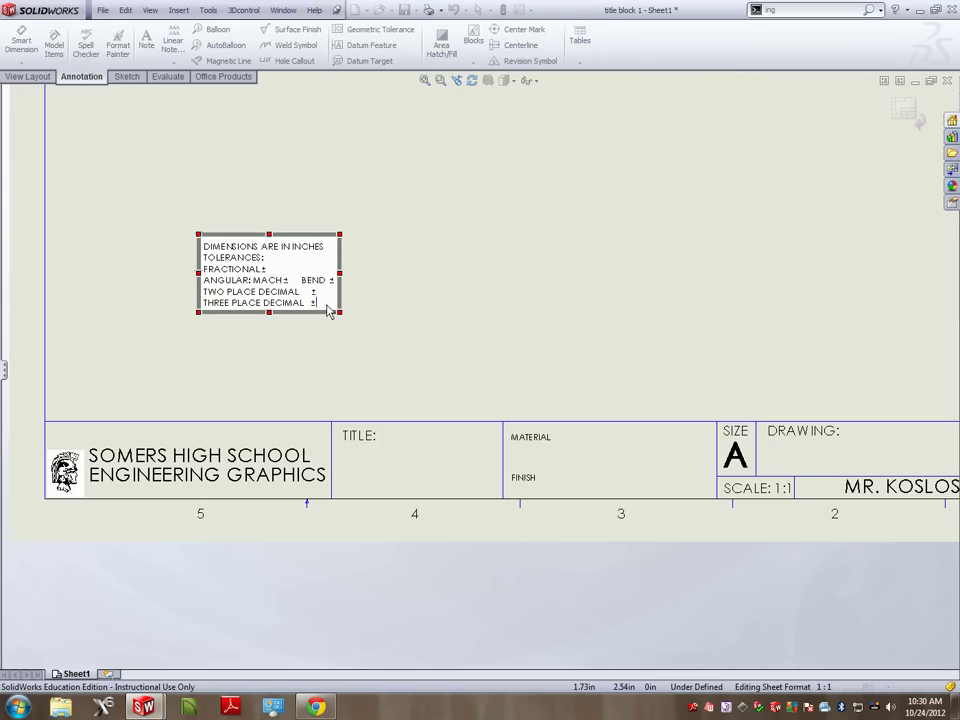
left_click_drag(326, 306, 198, 284)
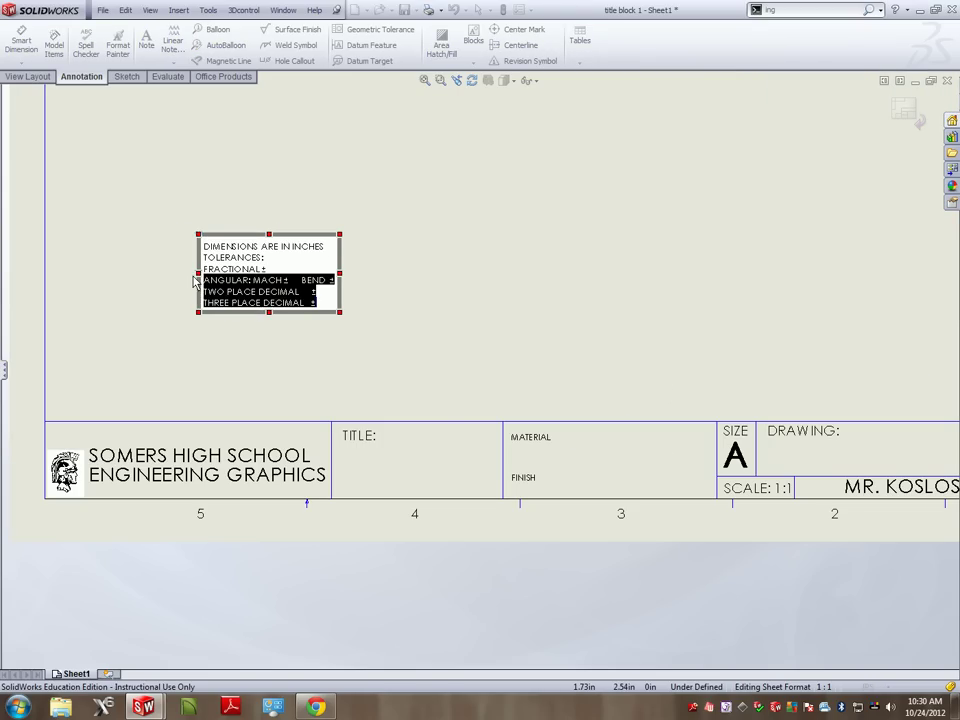
key("Delete")
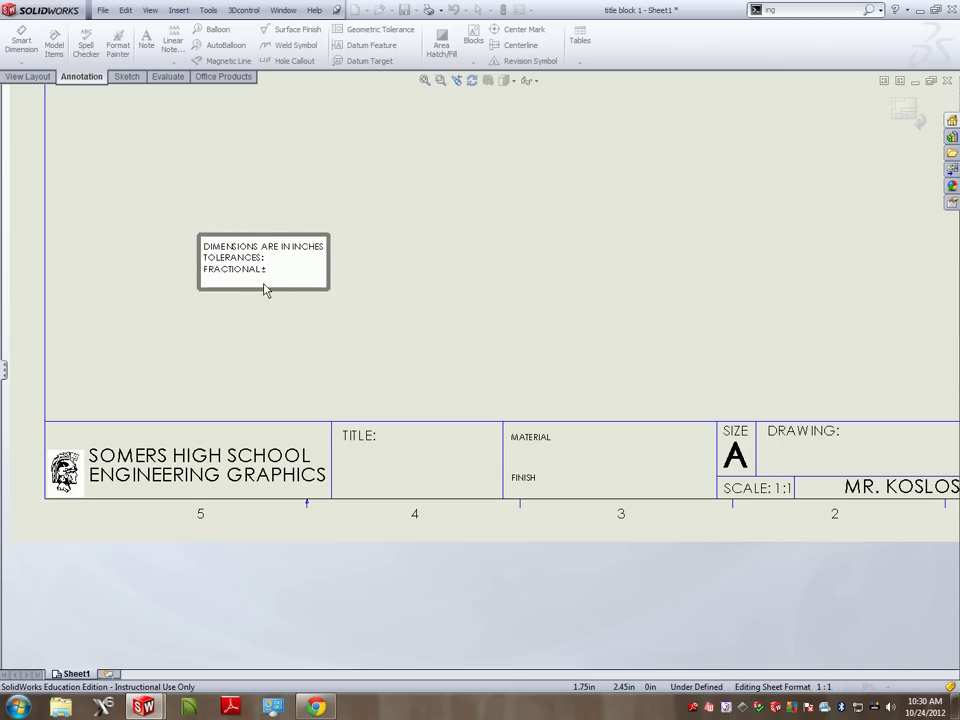
left_click(444, 390)
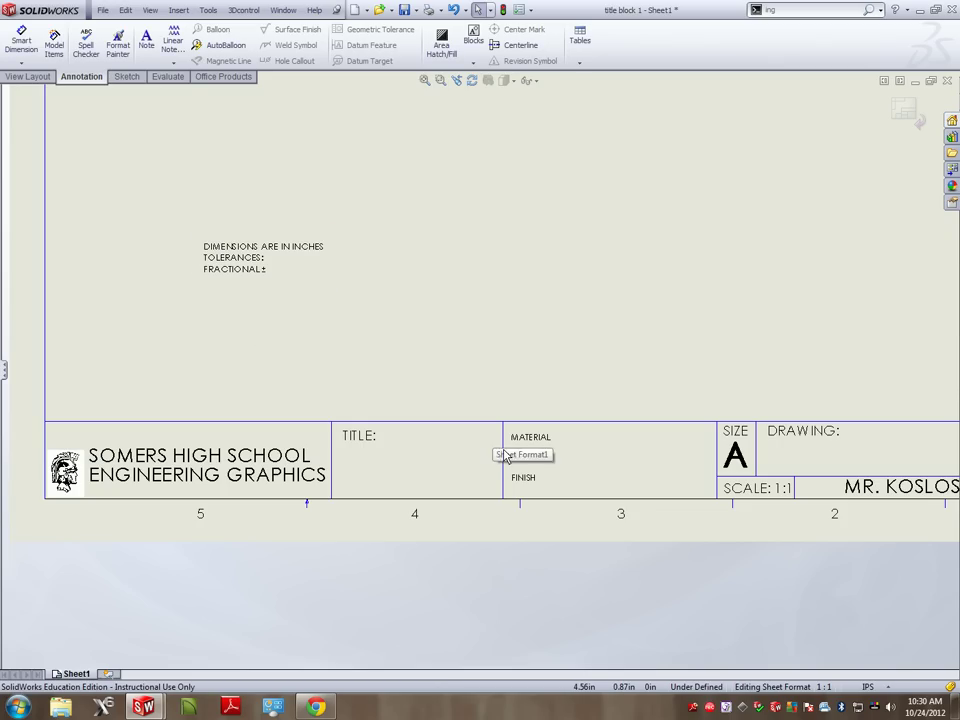
left_click_drag(504, 458, 448, 458)
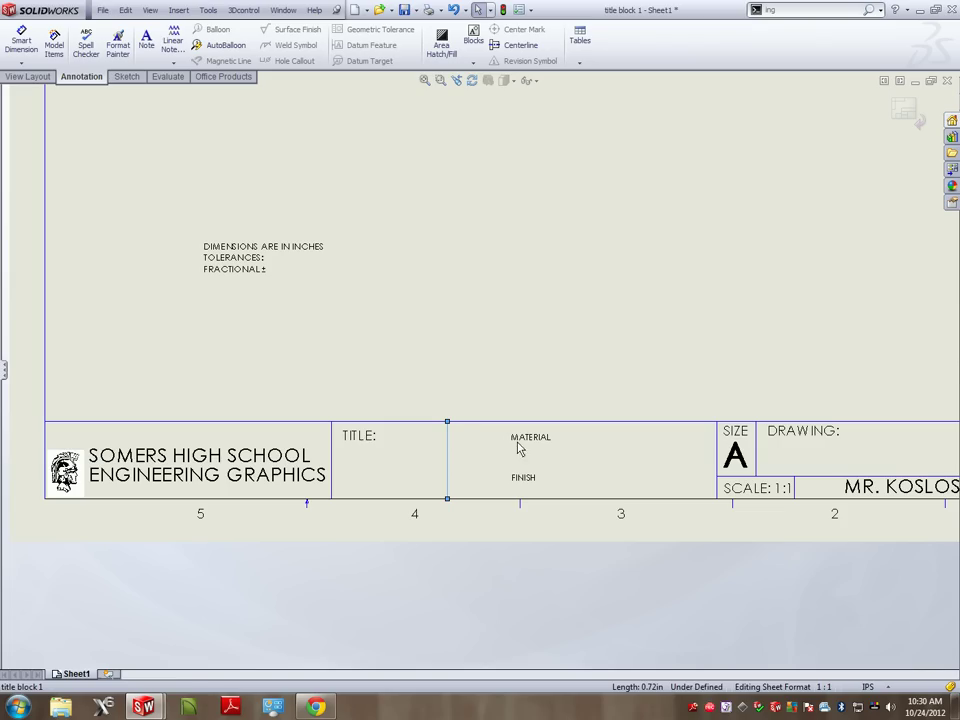
Step: Shift the MATERIAL and FINISH labels left and move the tolerance note next to SIZE
left_click_drag(531, 444, 476, 443)
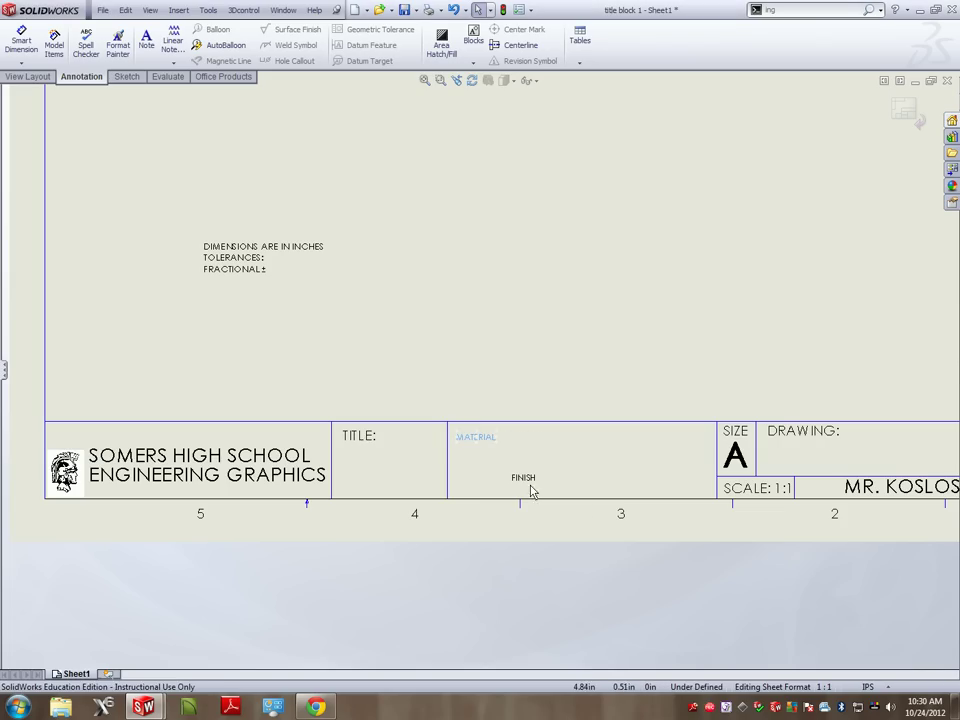
left_click_drag(521, 482, 471, 482)
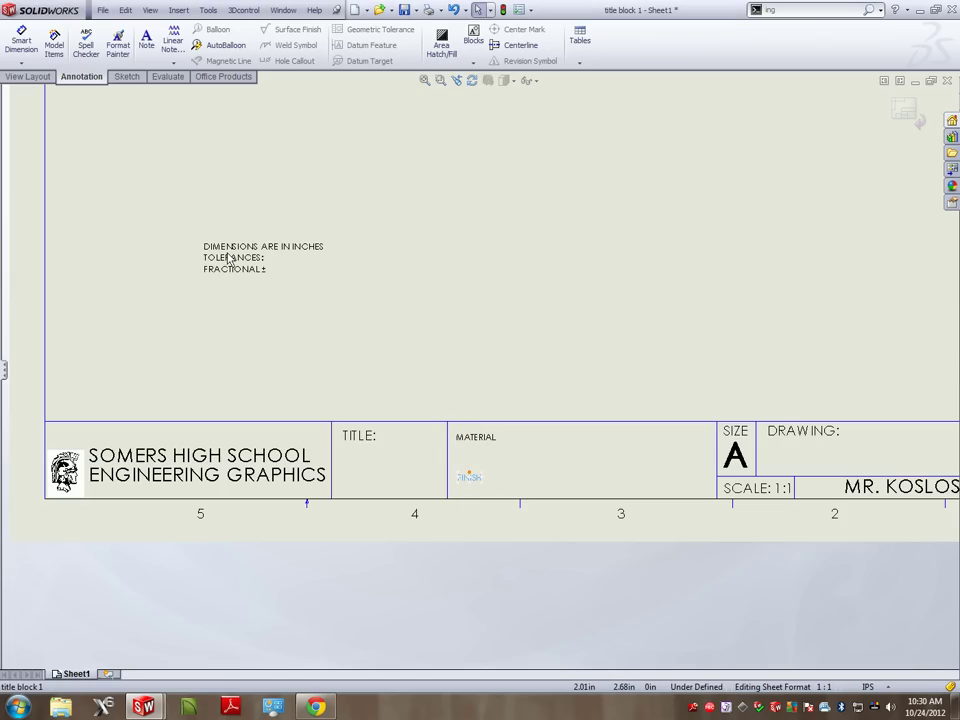
left_click_drag(232, 260, 619, 448)
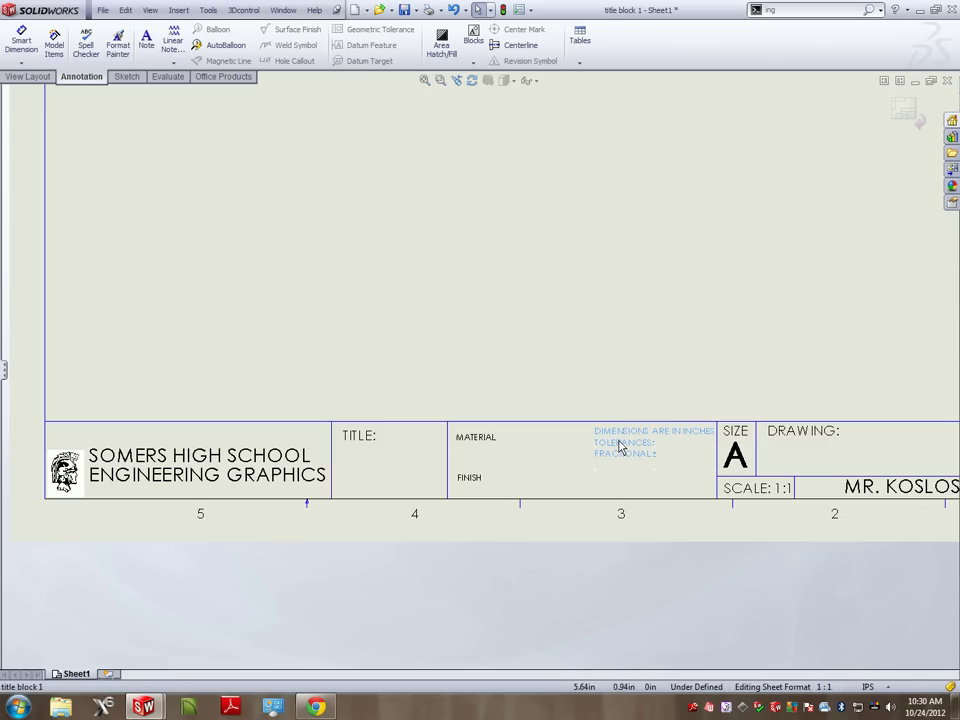
Step: Sketch a vertical line from the title block's top edge to its bottom edge, between MATERIAL/FINISH and the tolerance note
left_click(126, 77)
left_click(51, 29)
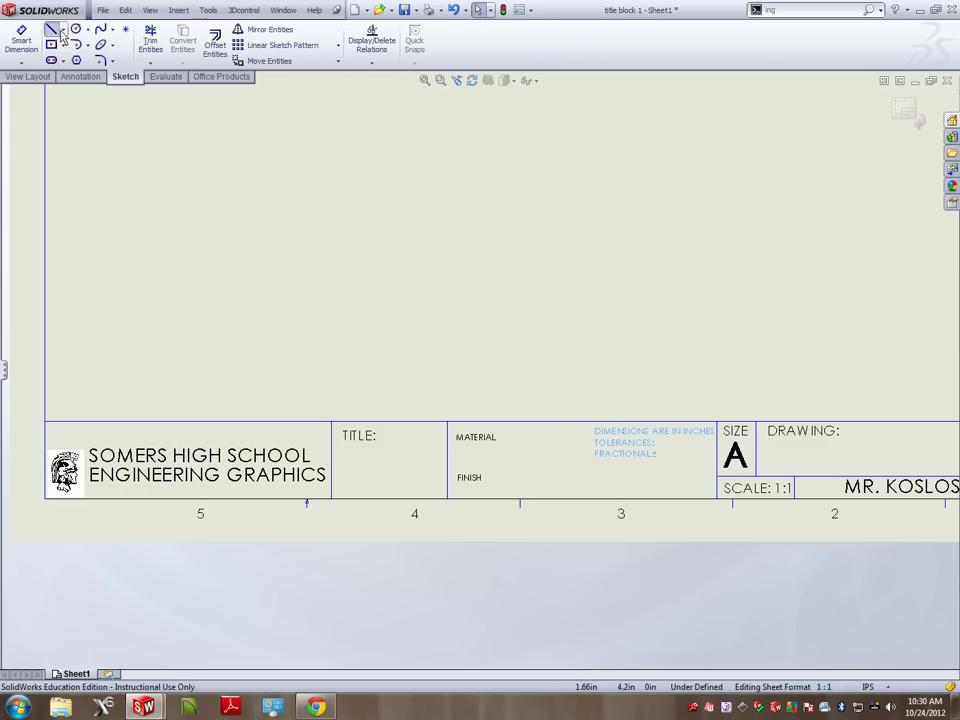
left_click(579, 422)
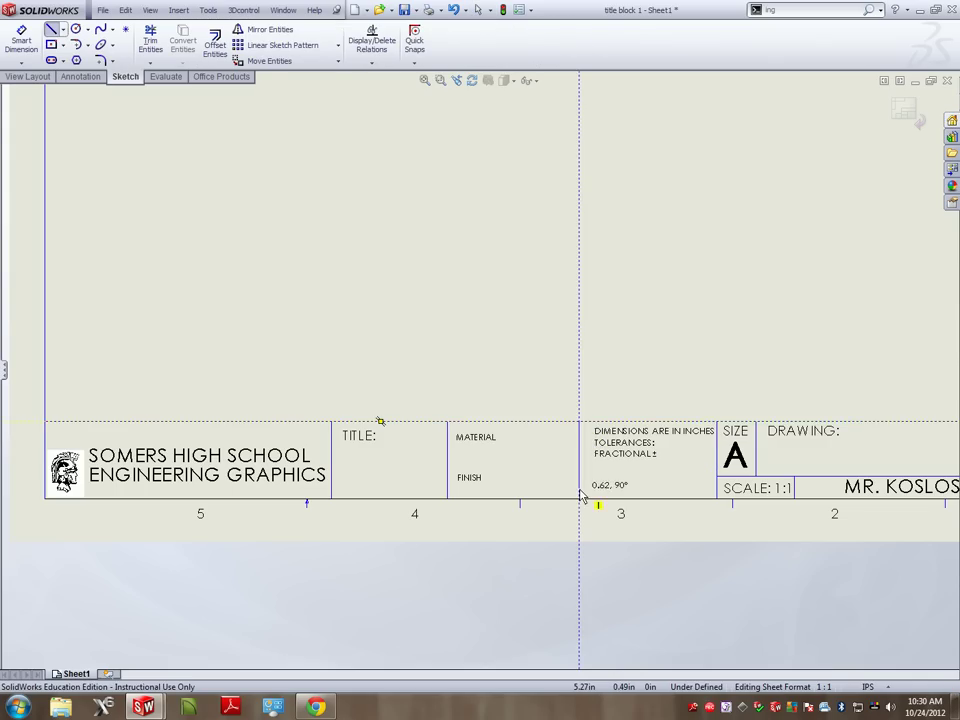
left_click(579, 499)
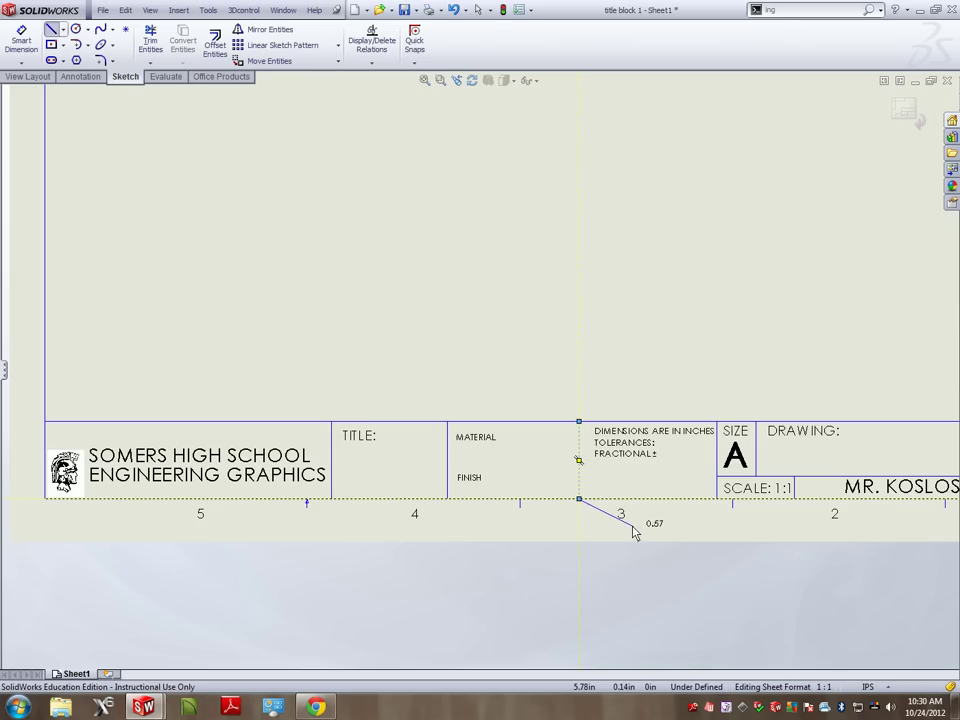
key("Escape")
Step: Exit the line tool, restore the title block 1 window and move it aside to reveal Draw2
key("f")
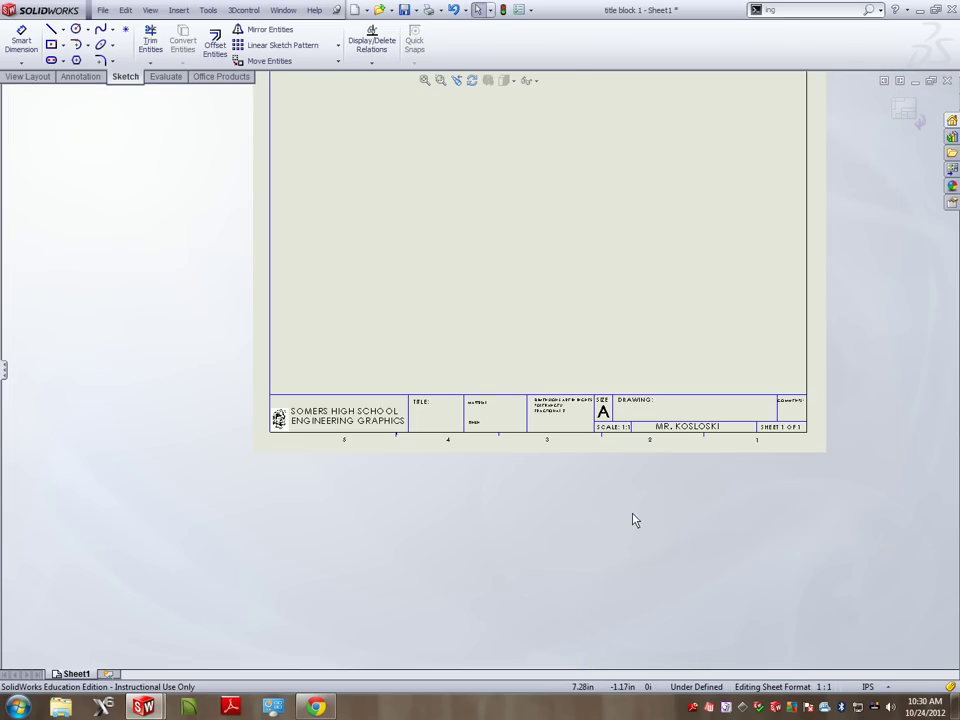
scroll(785, 450, "down", 1)
scroll(380, 346, "down", 1)
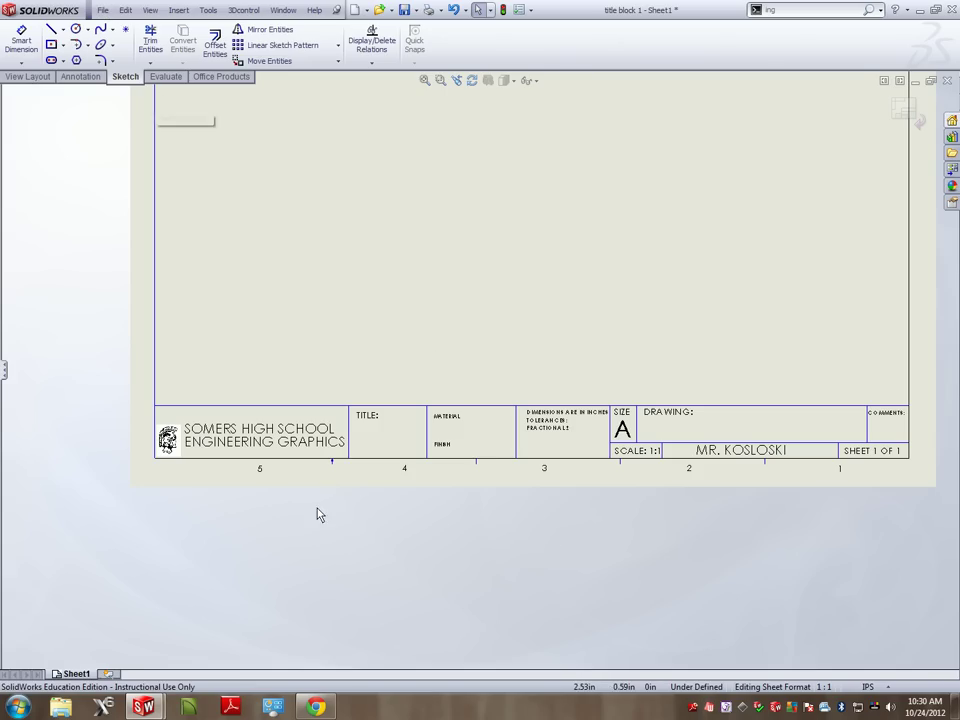
left_click(931, 80)
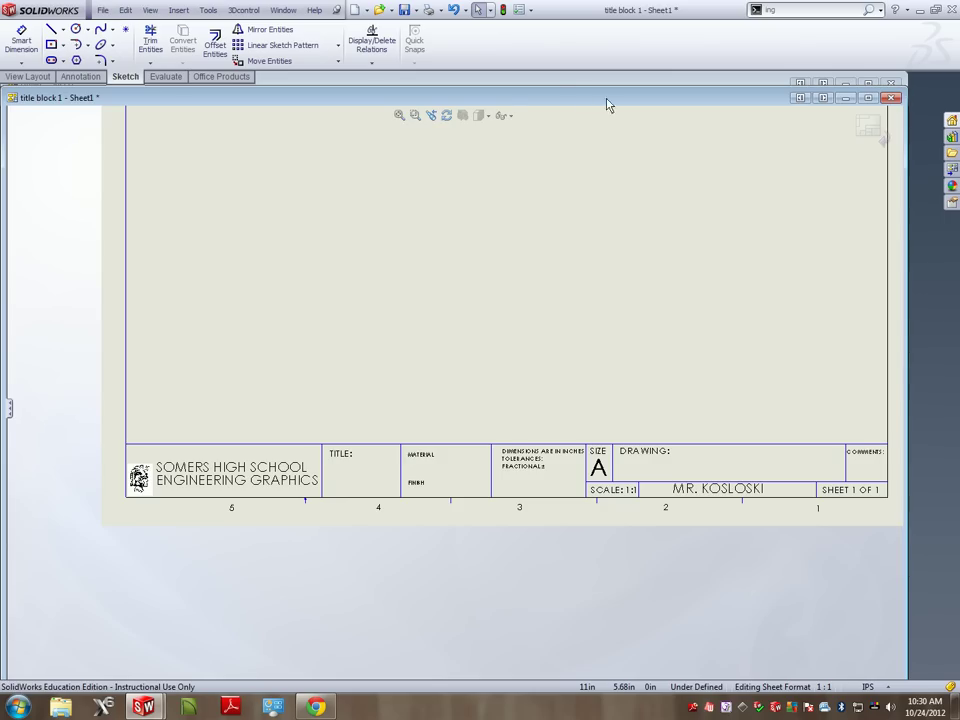
left_click_drag(580, 90, 935, 152)
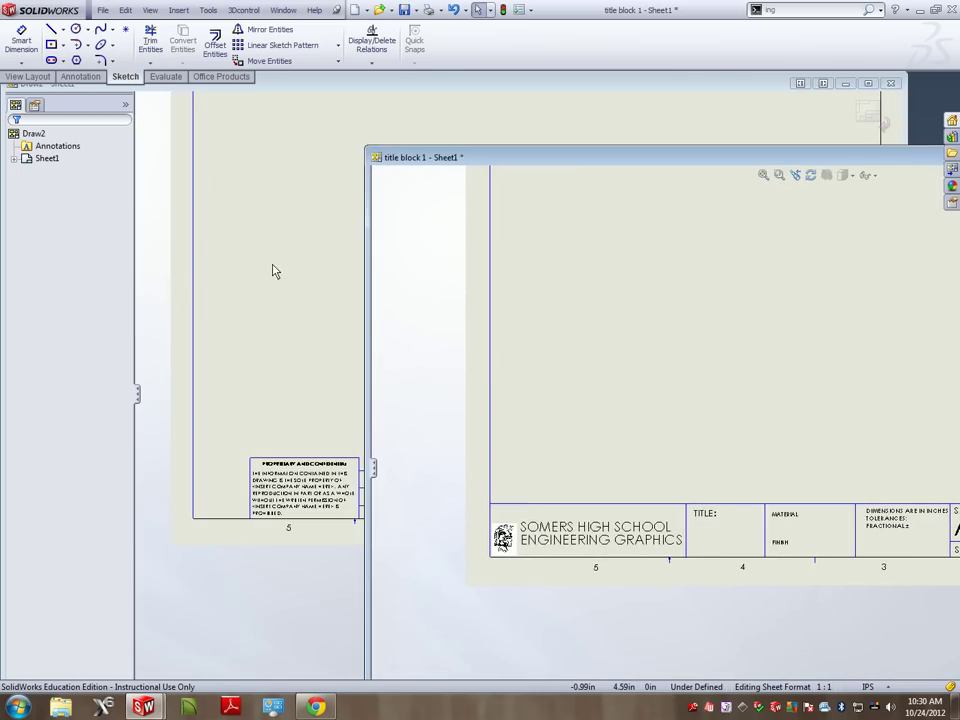
Step: Close Draw2 with Don't Save, then maximize the title block 1 window
left_click(268, 274)
left_click(867, 84)
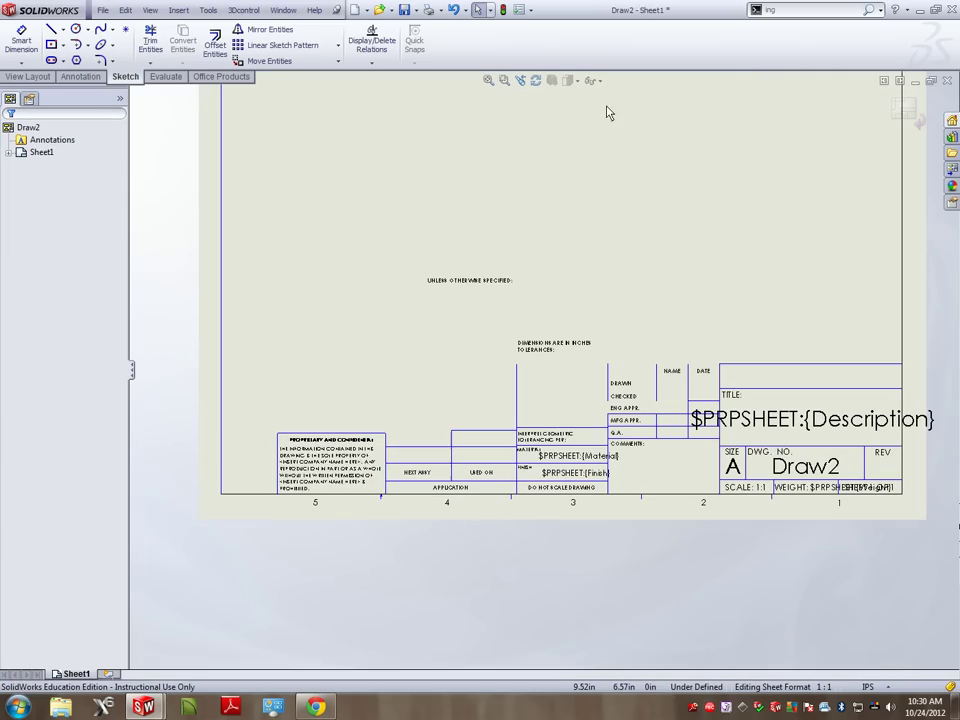
left_click(931, 81)
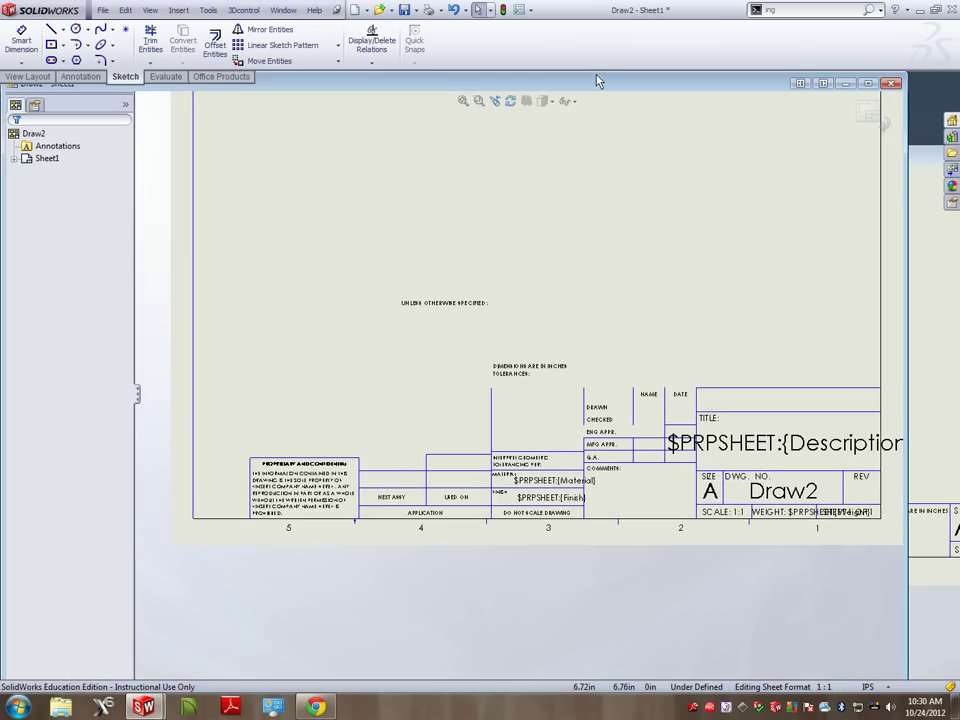
left_click_drag(595, 87, 322, 270)
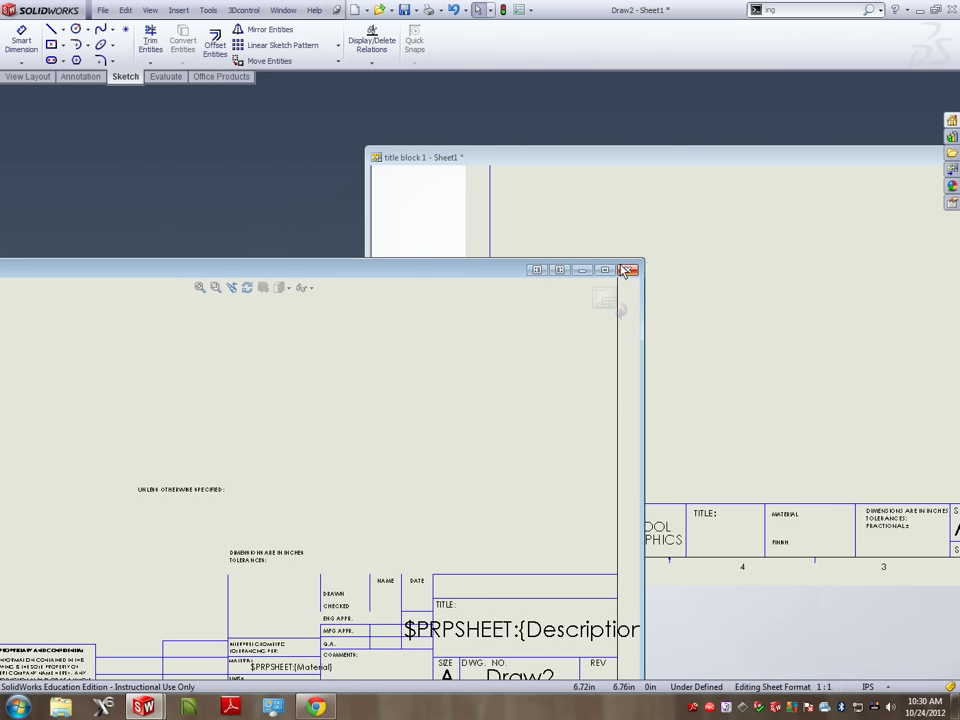
left_click(627, 270)
left_click(514, 373)
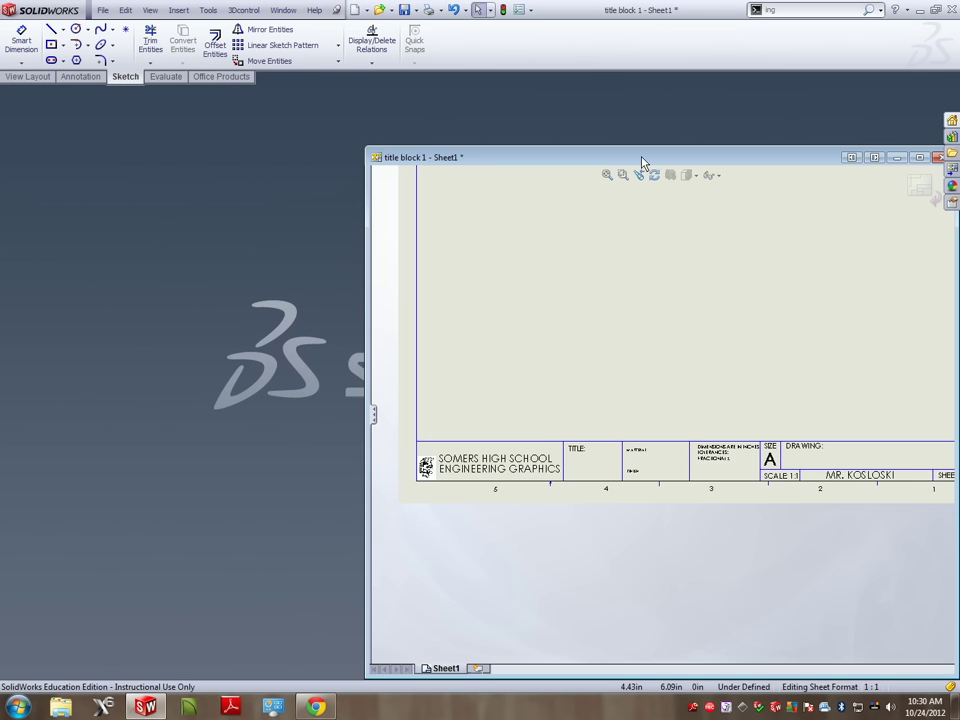
left_click(669, 138)
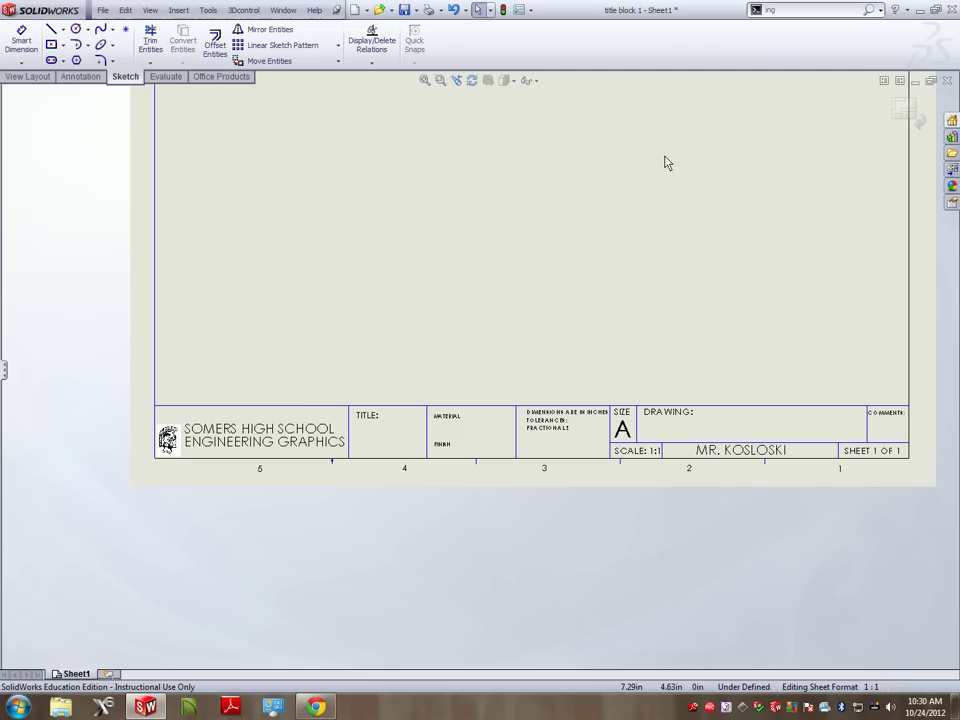
Step: Zoom out and choose Edit > Sheet to leave Edit Sheet Format mode
scroll(567, 423, "down", 3)
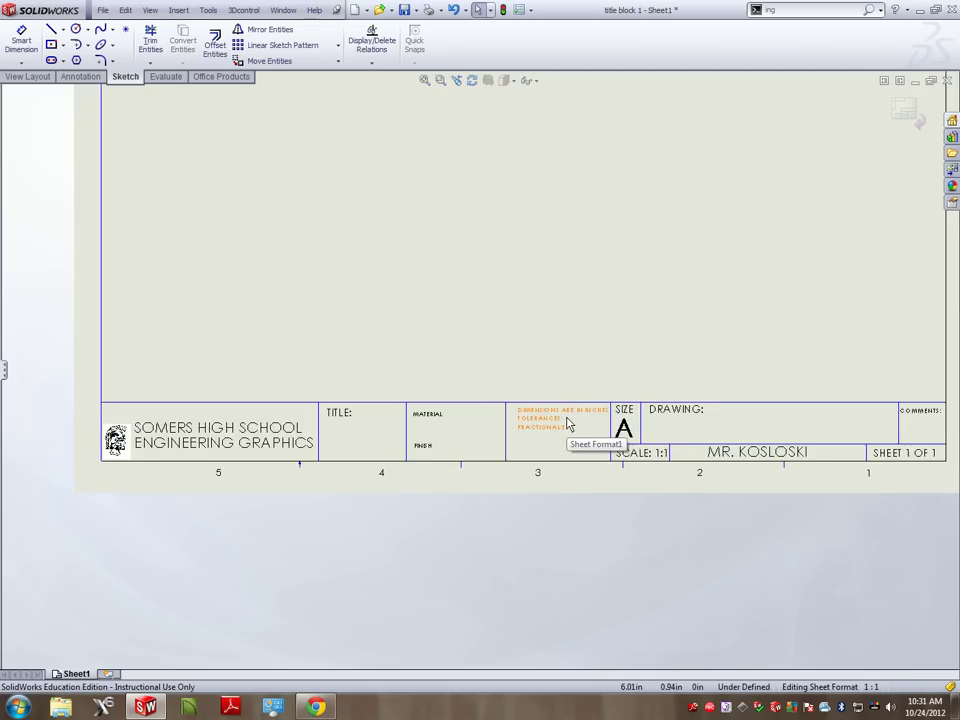
scroll(567, 423, "up", 2)
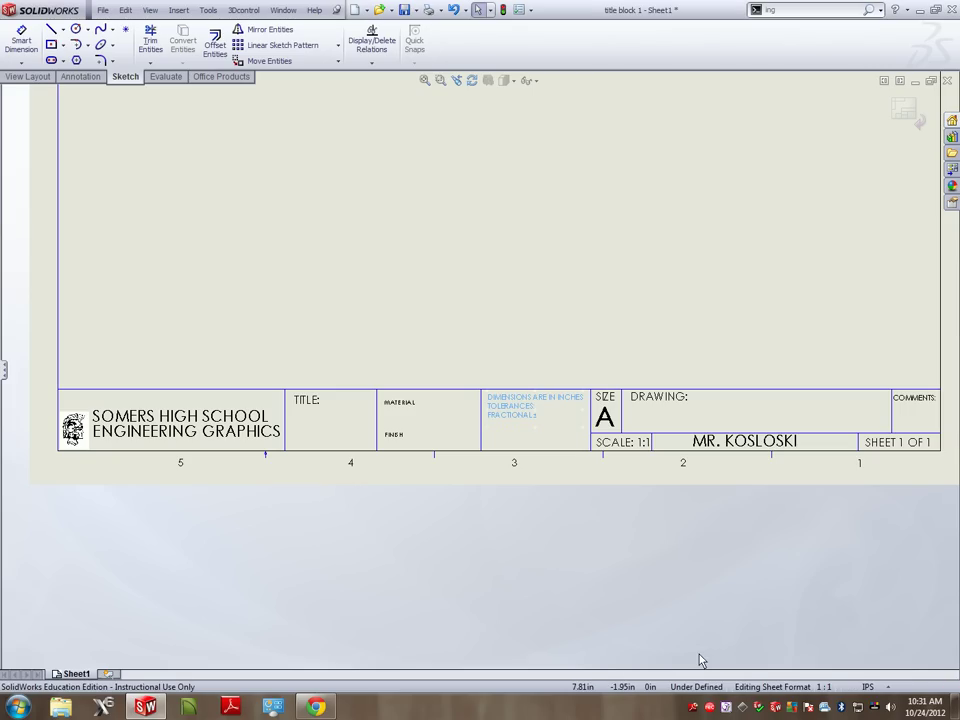
scroll(470, 452, "up", 5)
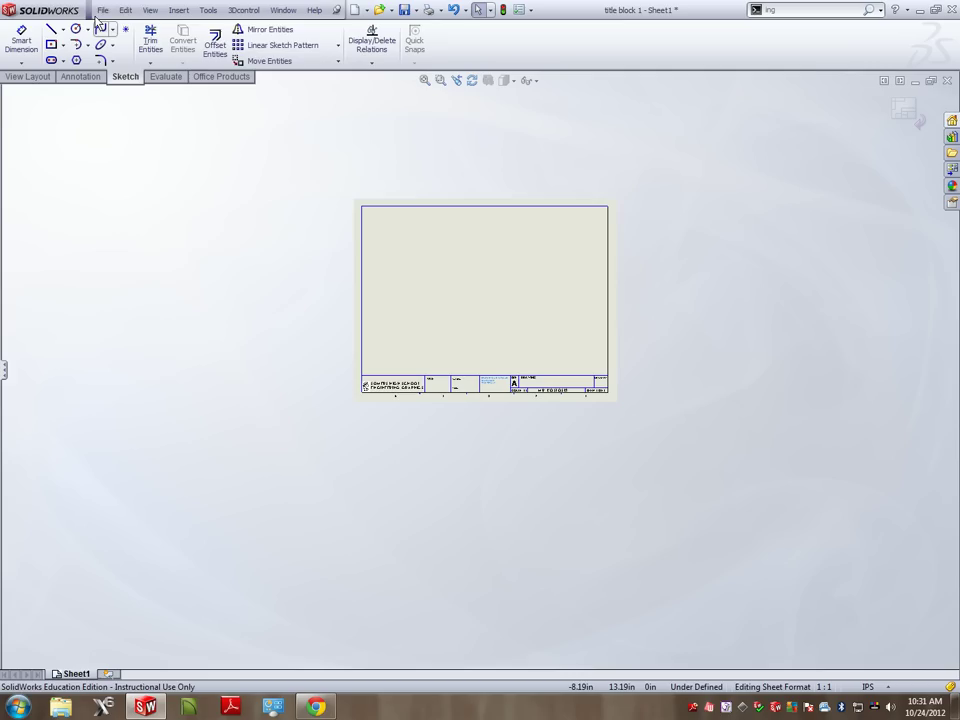
left_click(125, 10)
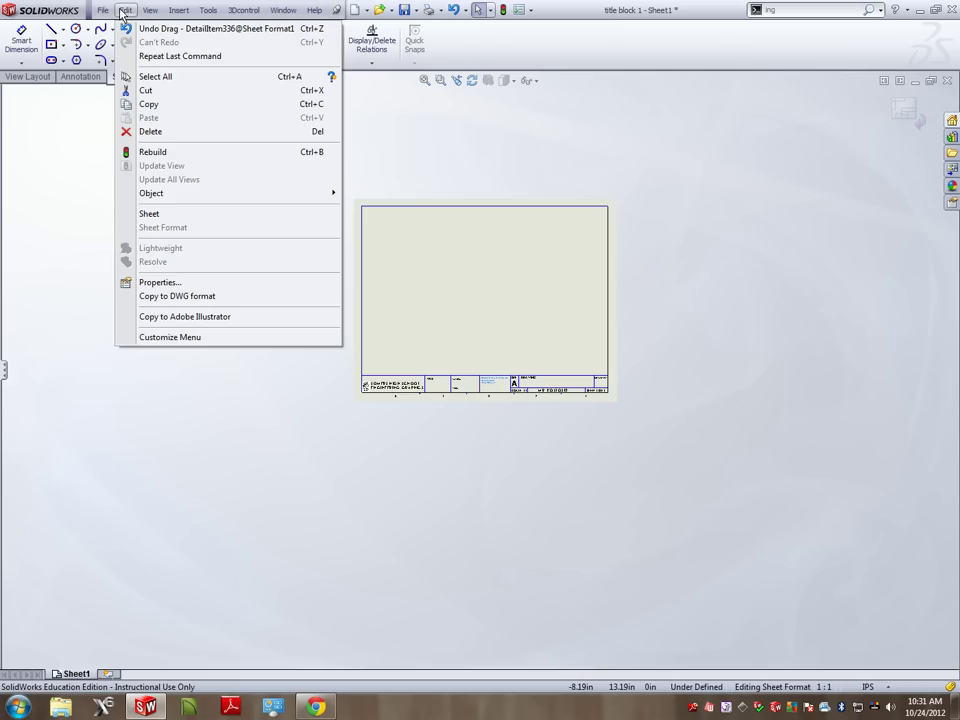
left_click(162, 214)
scroll(500, 392, "down", 5)
scroll(454, 339, "down", 3)
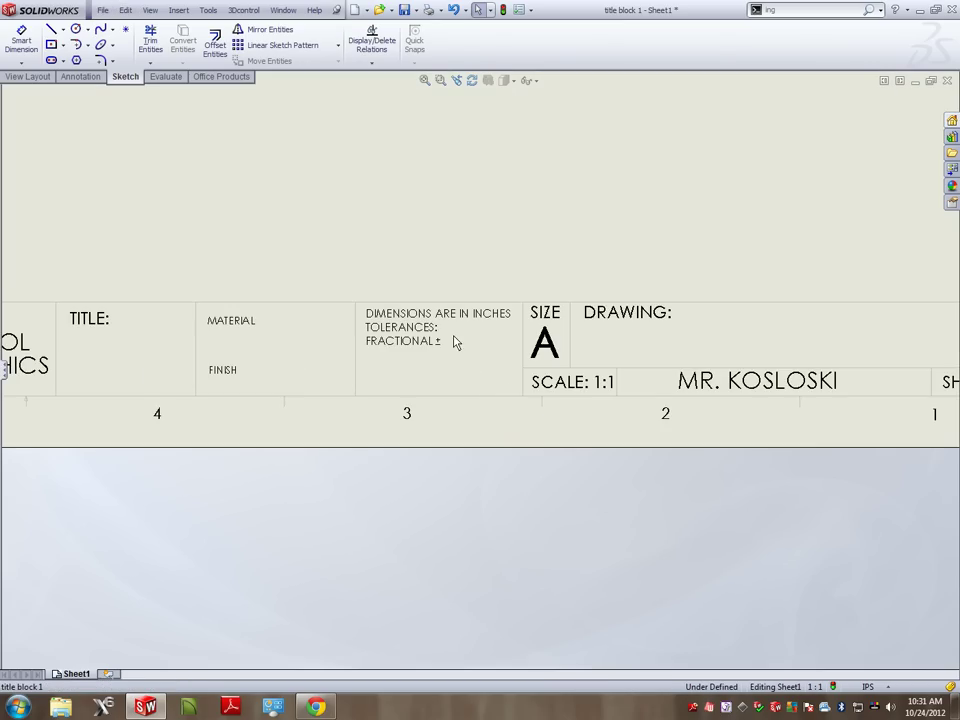
scroll(460, 360, "up", 5)
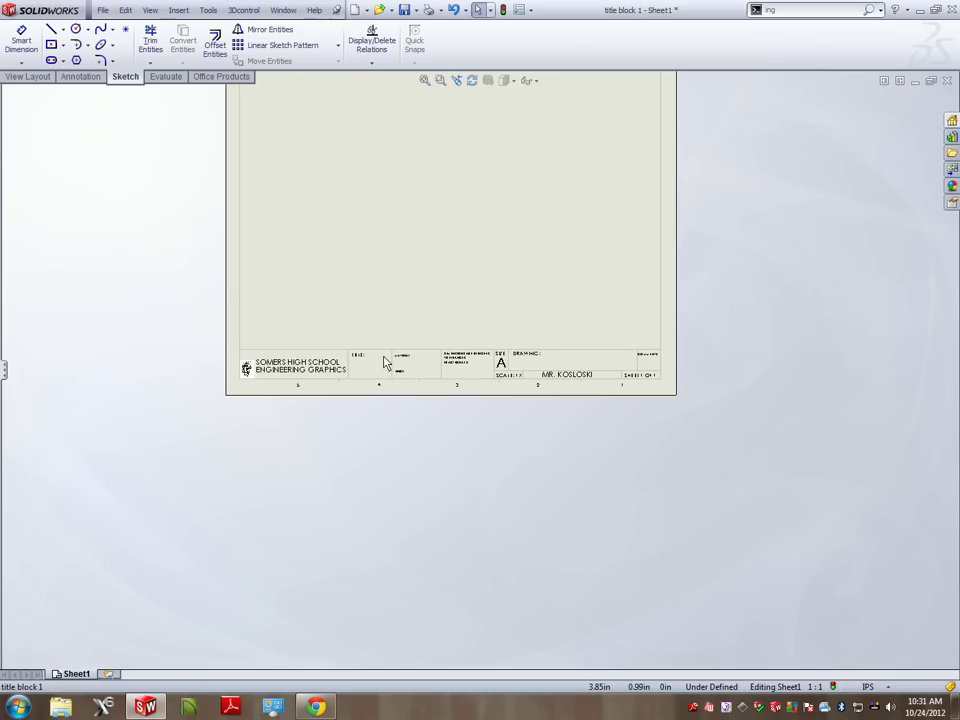
Step: Save the drawing with File > Save As under the name kosloski_titleblock(A)
left_click(102, 10)
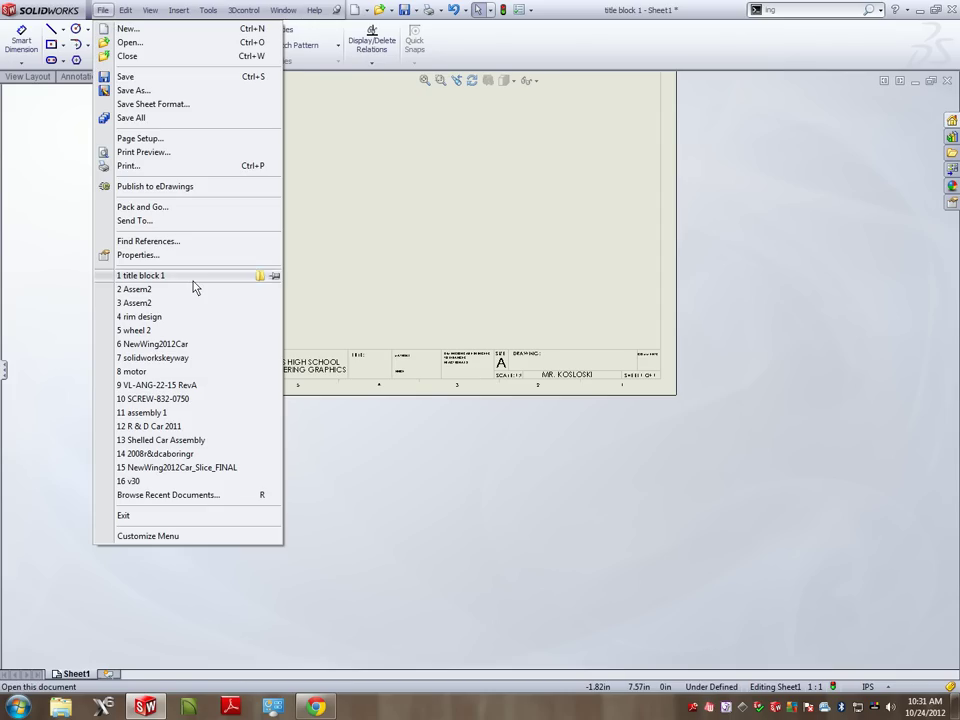
left_click(140, 90)
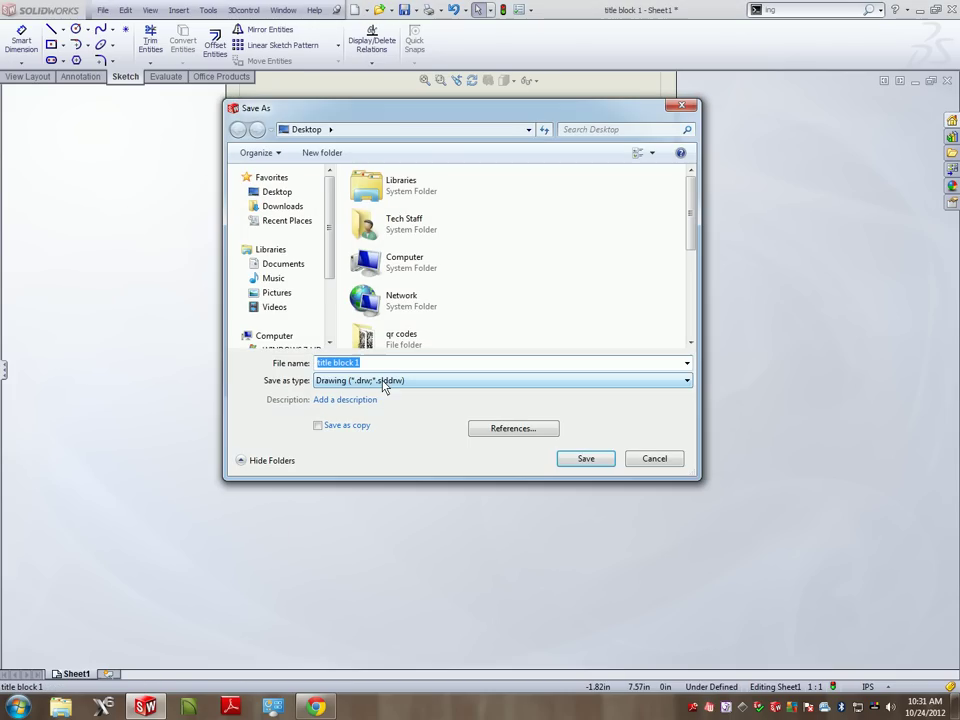
type("kosloski_titleblocka")
left_click(395, 368)
key("BackSpace")
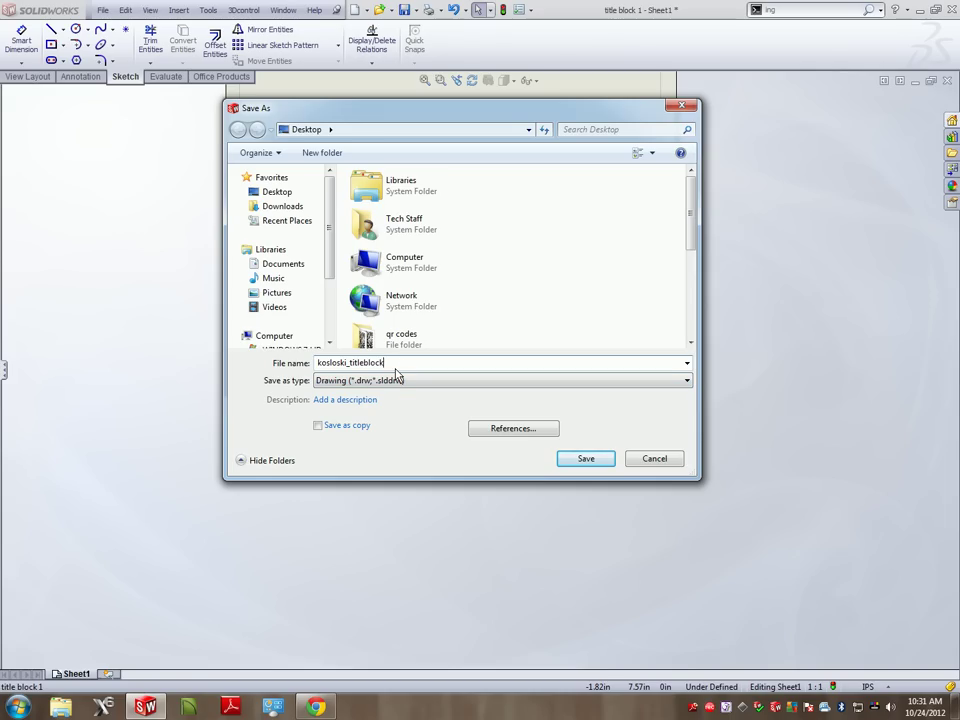
type("(A)")
left_click(581, 460)
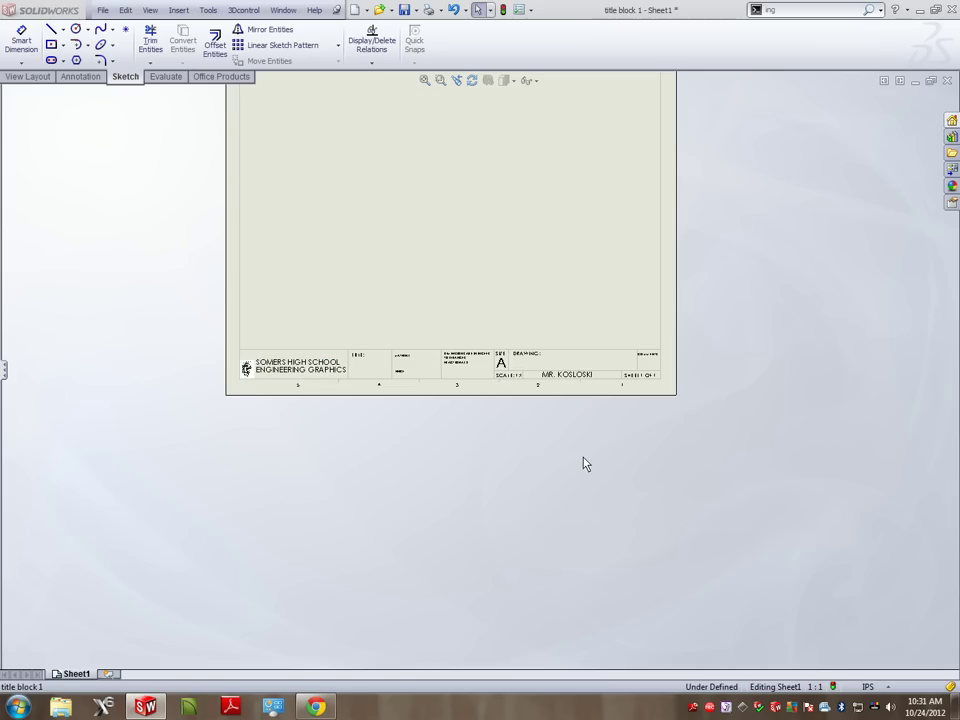
Step: Close the drawing and reopen kosloski_titleblock(A) from the File menu's recent documents list
left_click(946, 80)
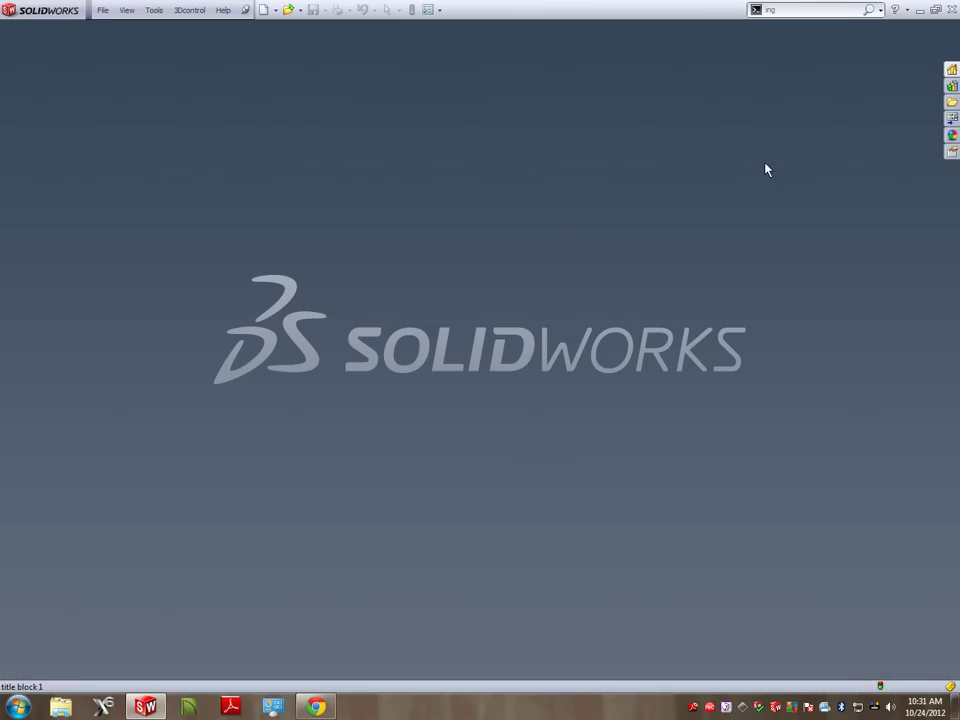
left_click(102, 10)
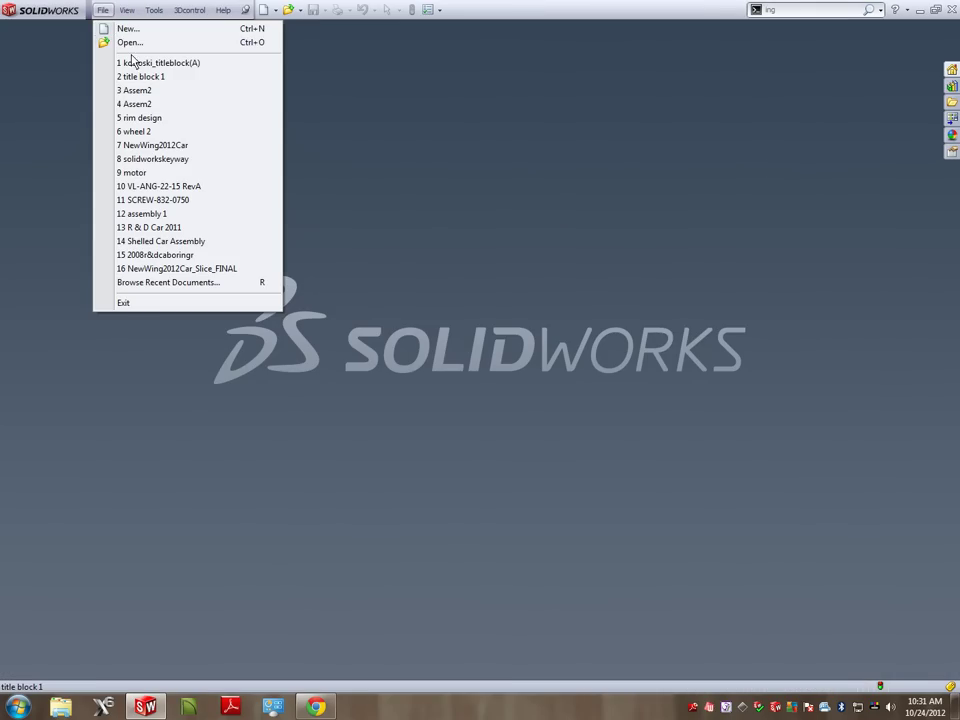
left_click(131, 62)
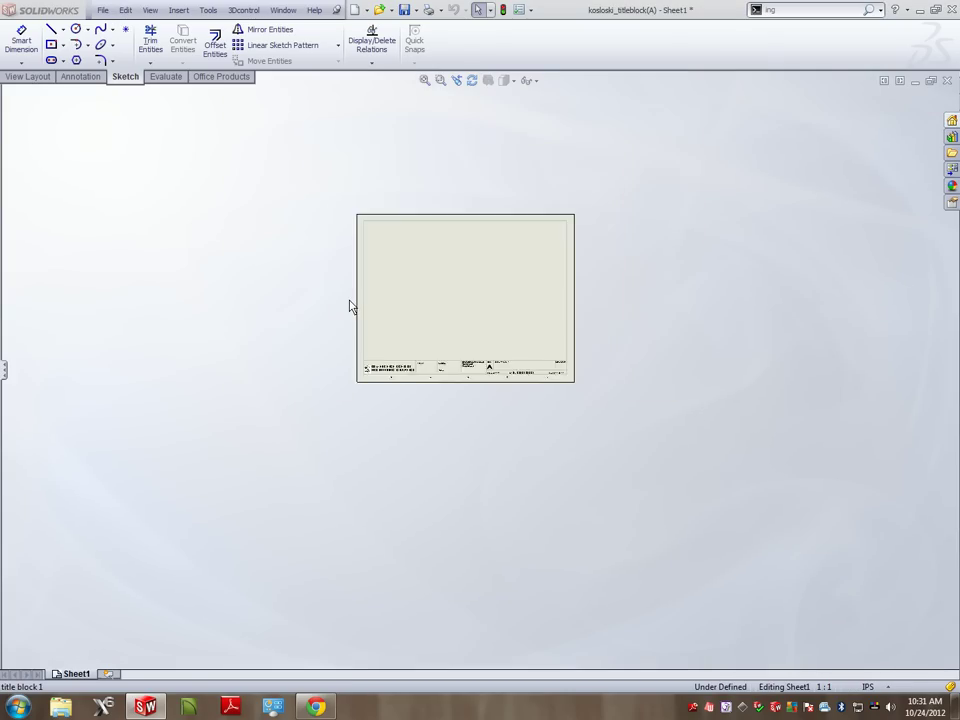
scroll(579, 317, "down", 2)
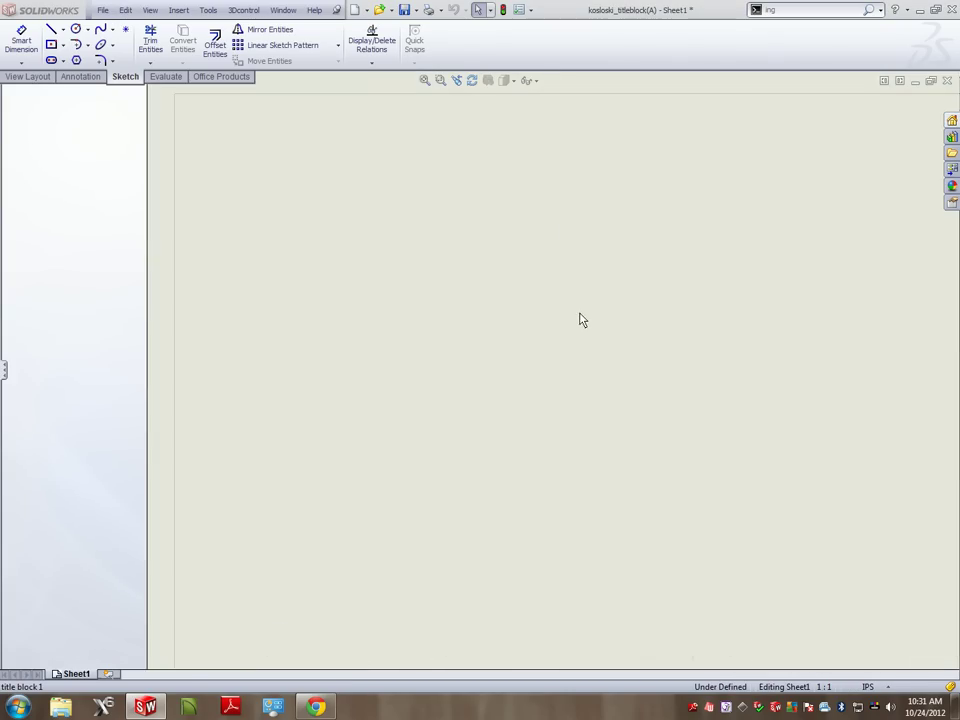
scroll(579, 317, "up", 2)
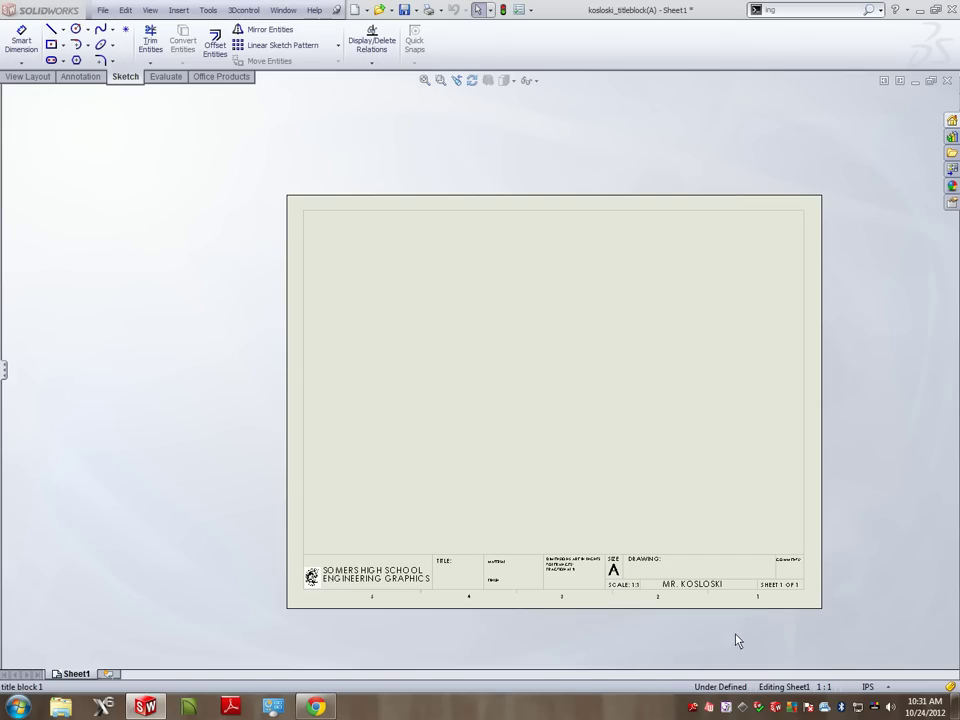
left_click(709, 708)
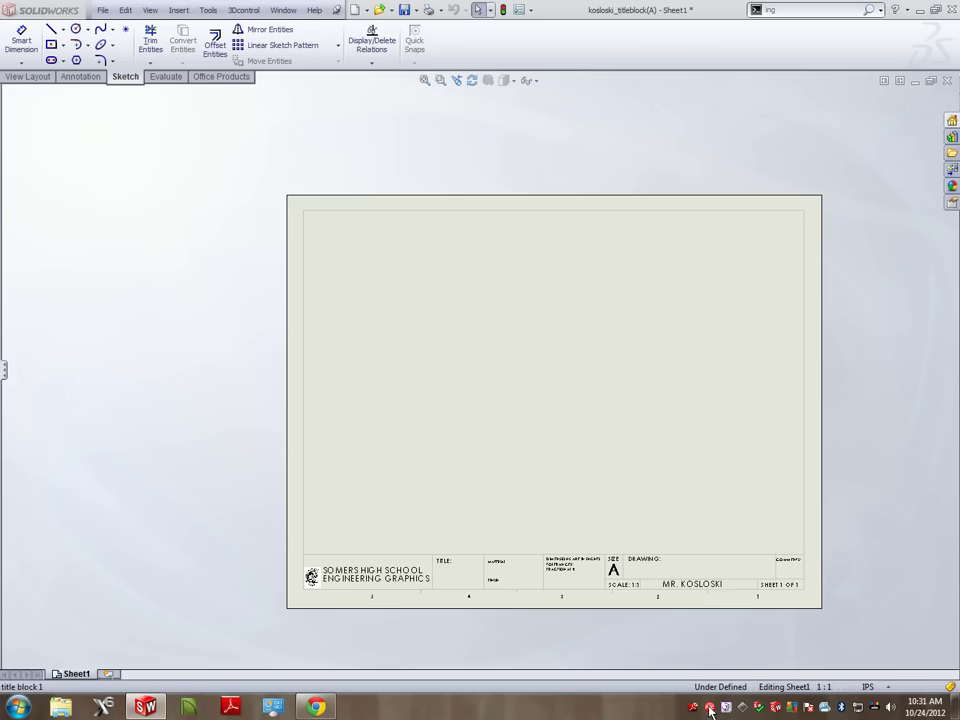